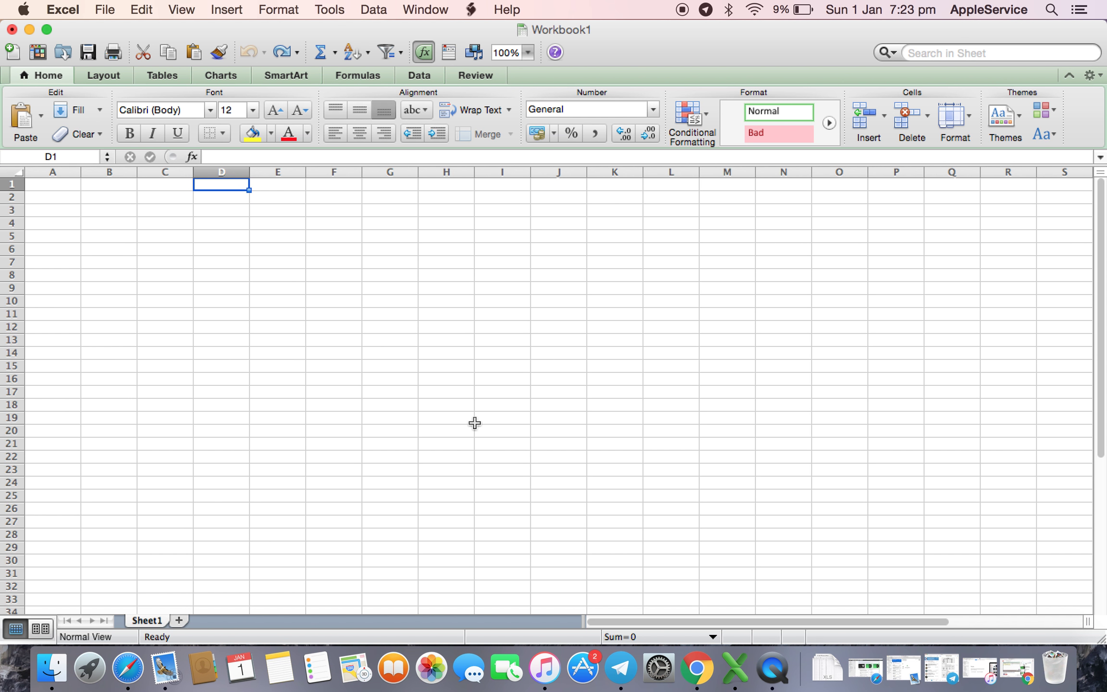
Type the title 'How much I spend this year' into cell A1
{"action": "key", "text": "Left"}
{"action": "key", "text": "Left"}
{"action": "key", "text": "Left"}
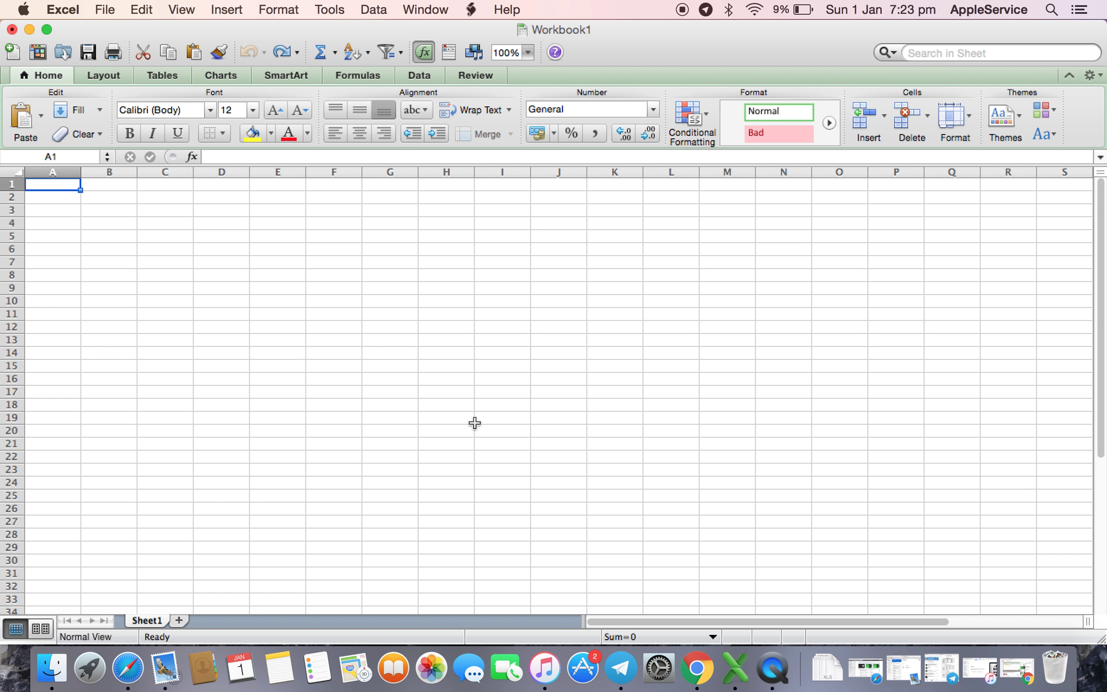
{"action": "type", "text": "H"}
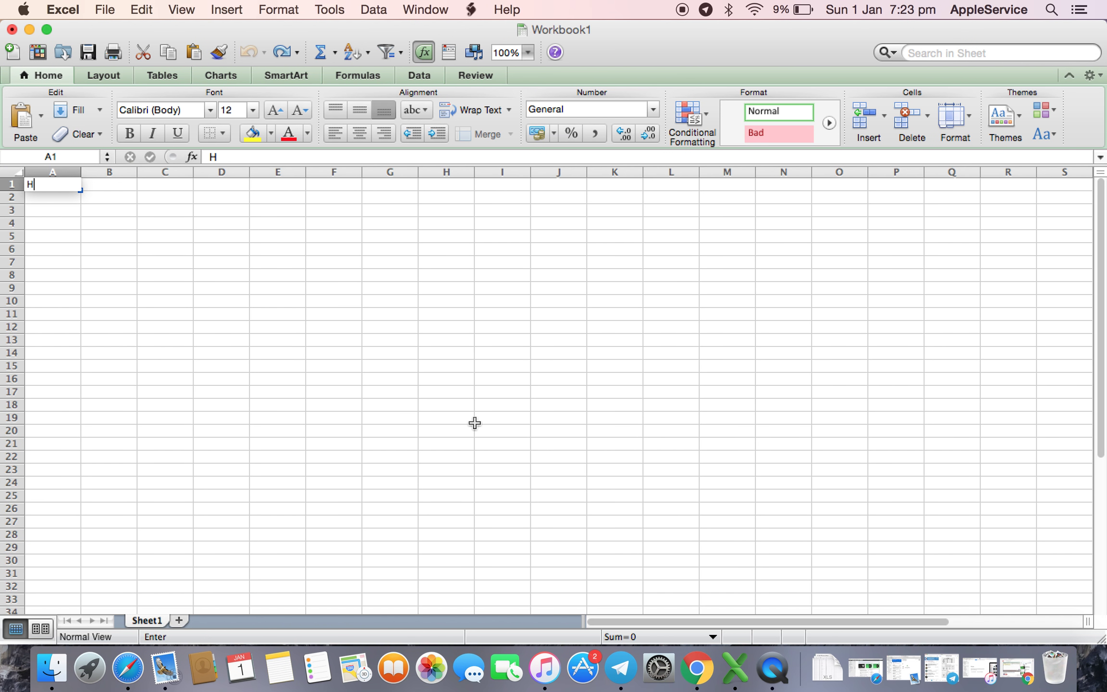
{"action": "type", "text": "ow much"}
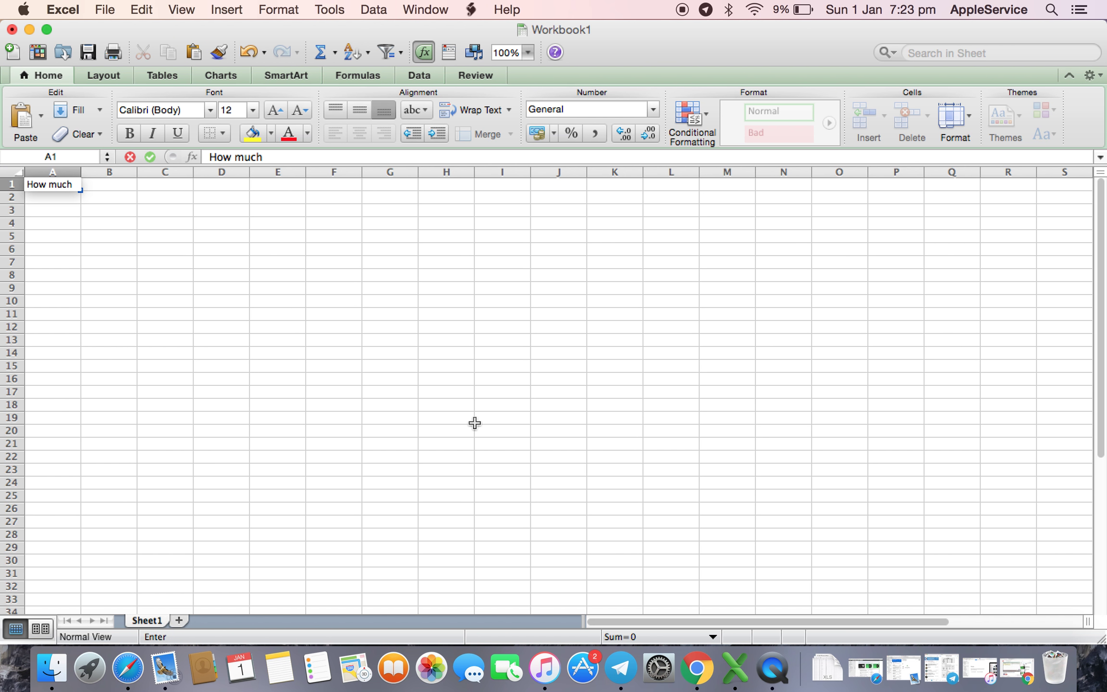
{"action": "type", "text": " I sopend"}
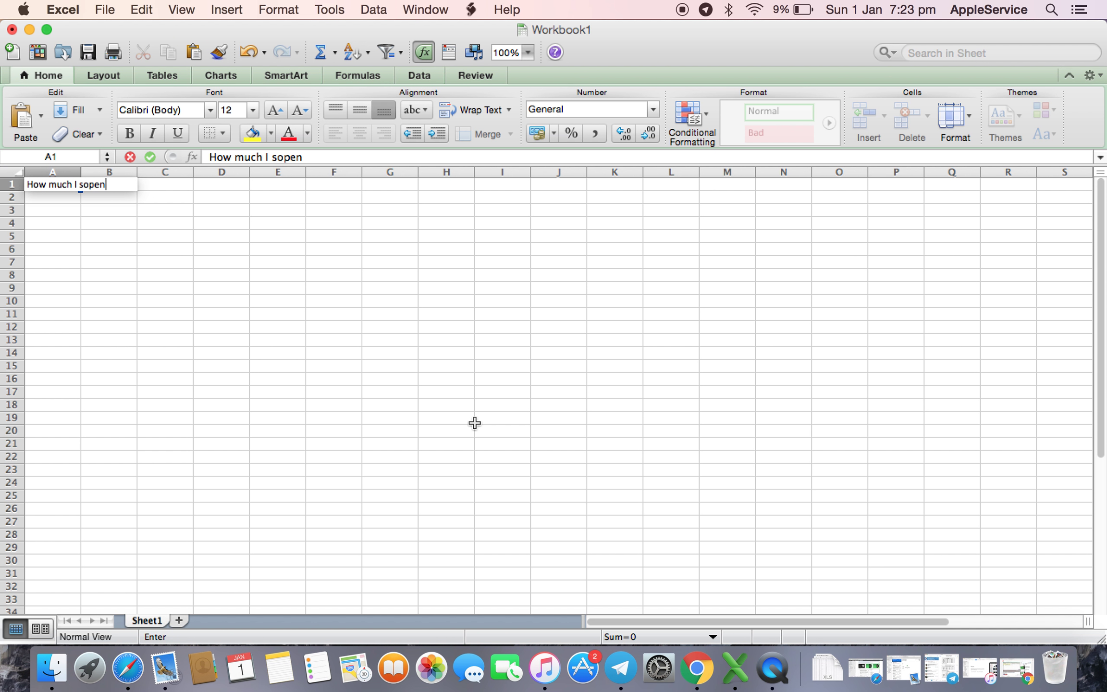
{"action": "key", "text": "BackSpace"}
{"action": "key", "text": "BackSpace"}
{"action": "key", "text": "BackSpace"}
{"action": "key", "text": "BackSpace"}
{"action": "key", "text": "BackSpace"}
{"action": "type", "text": "pend this ye"}
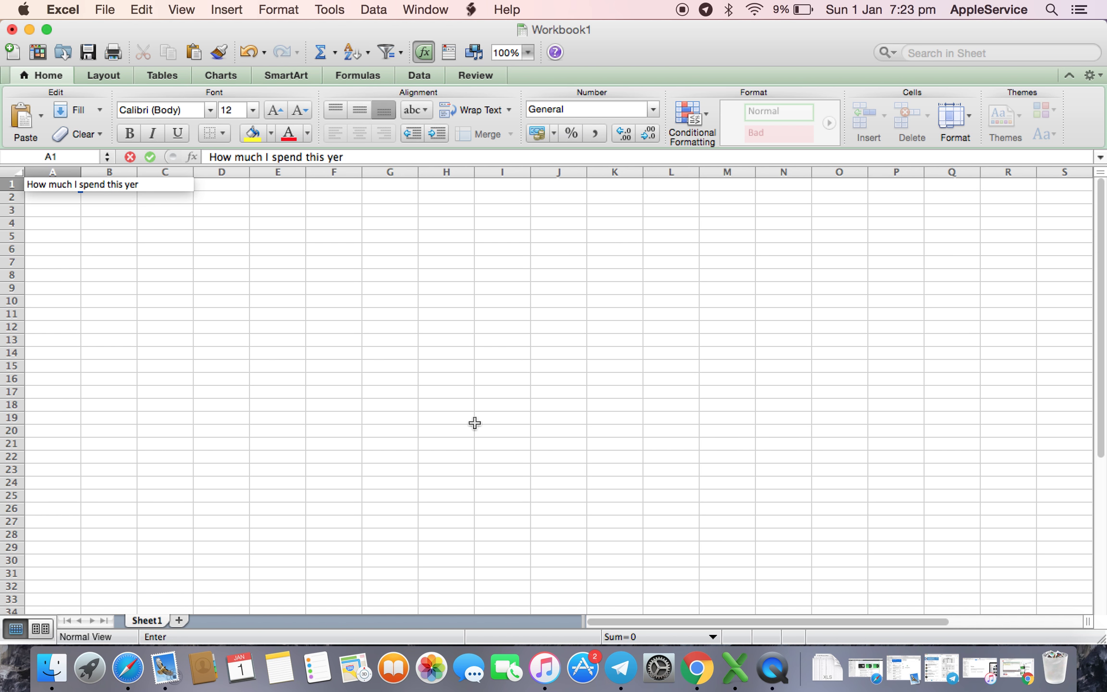
{"action": "type", "text": "ar"}
{"action": "key", "text": "Return"}
Merge and centre the title across A1:F1
{"action": "key", "text": "Up"}
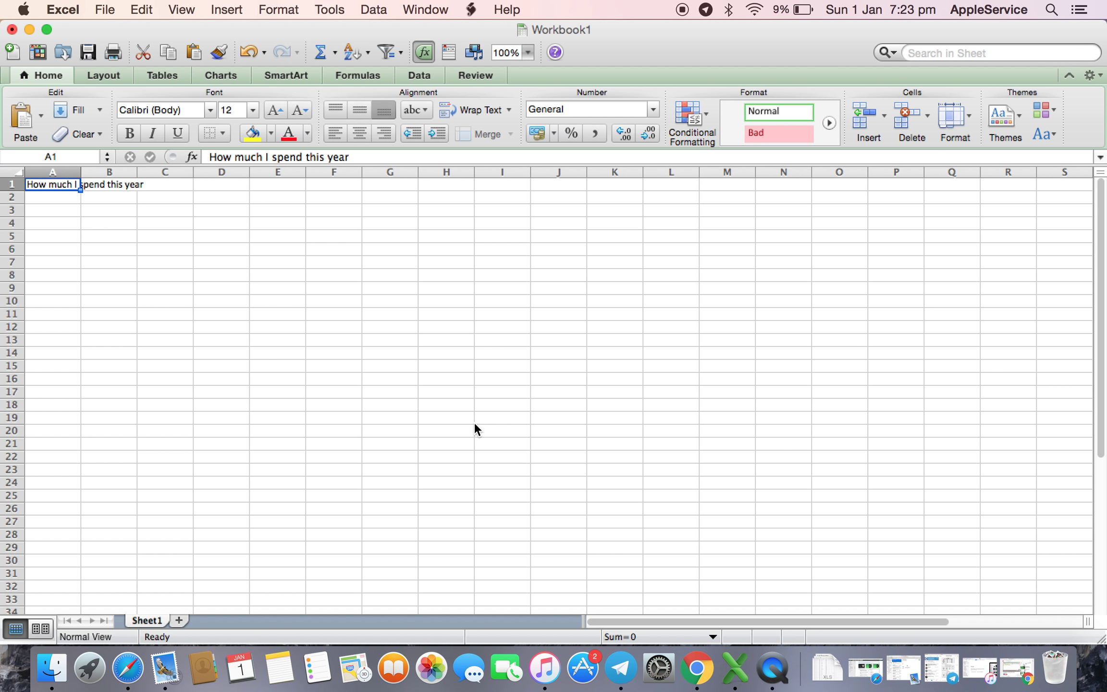
{"action": "key", "text": "shift+Right"}
{"action": "key", "text": "shift+Right"}
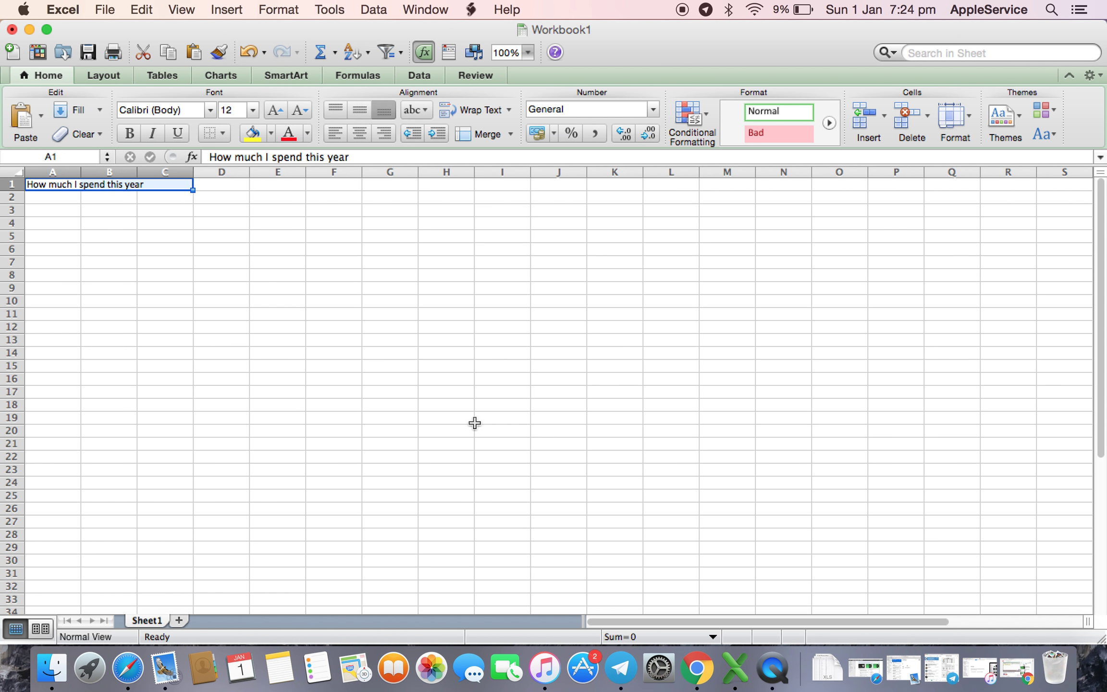
{"action": "key", "text": "shift+Right"}
{"action": "key", "text": "shift+Right"}
{"action": "key", "text": "shift+Right"}
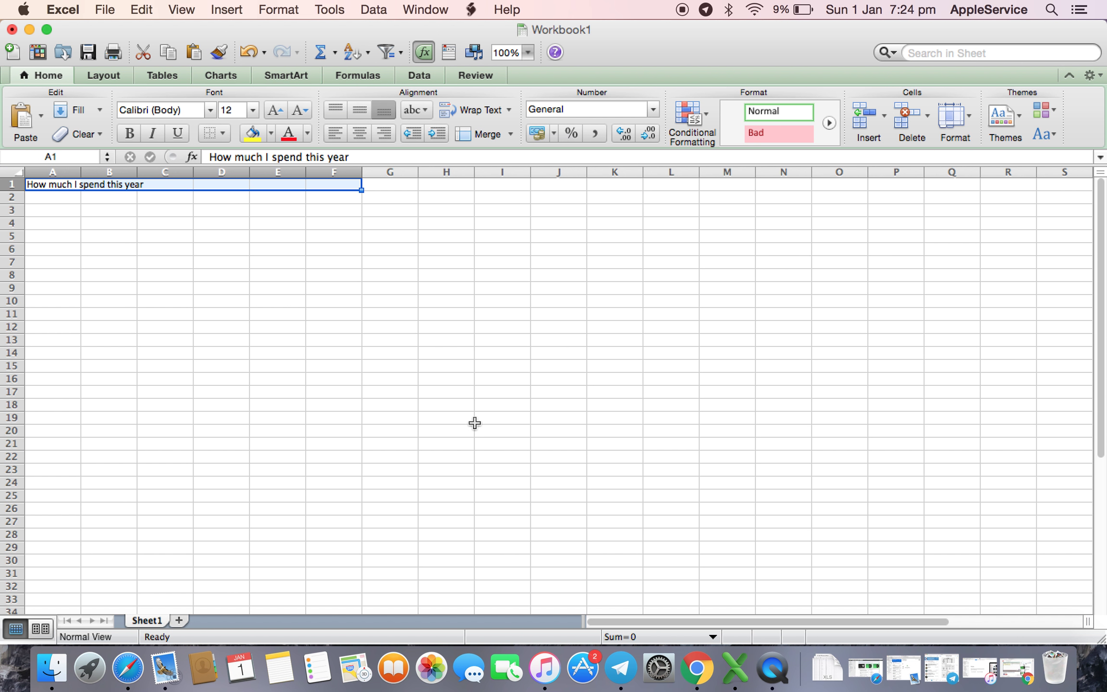
{"action": "left_click", "coordinate": [467, 134]}
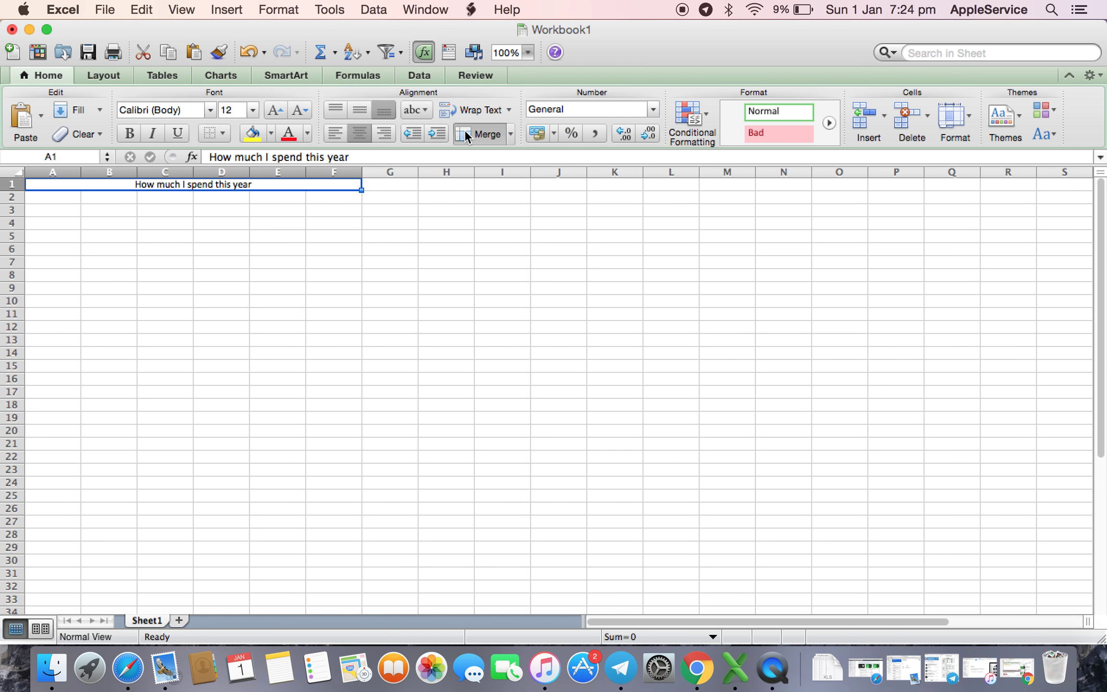
{"action": "left_click", "coordinate": [112, 199]}
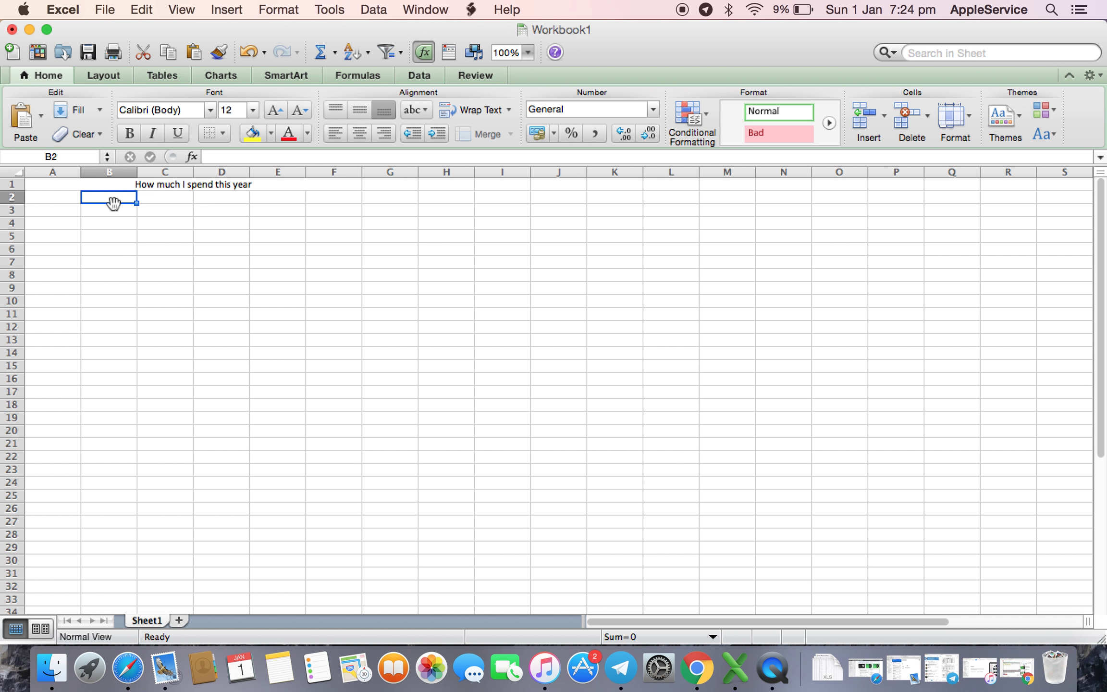
Enter the period headings Jan-apr, Apr-jun, Jun-sep and Sep-dec in B2:E2
{"action": "type", "text": "Jan-apr"}
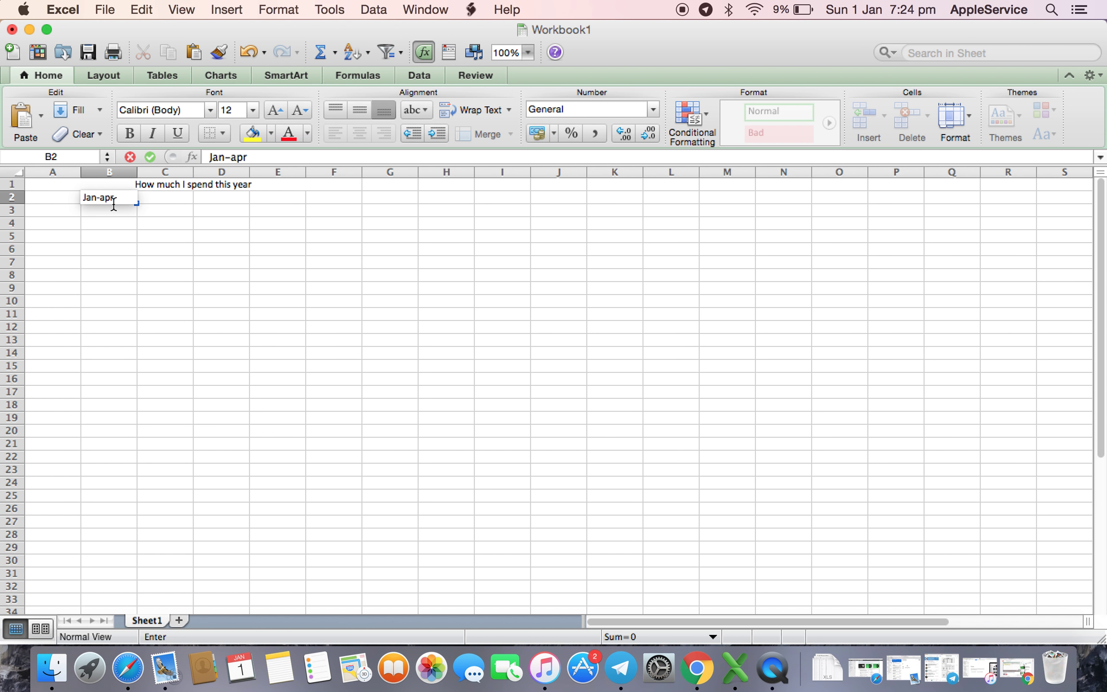
{"action": "key", "text": "Tab"}
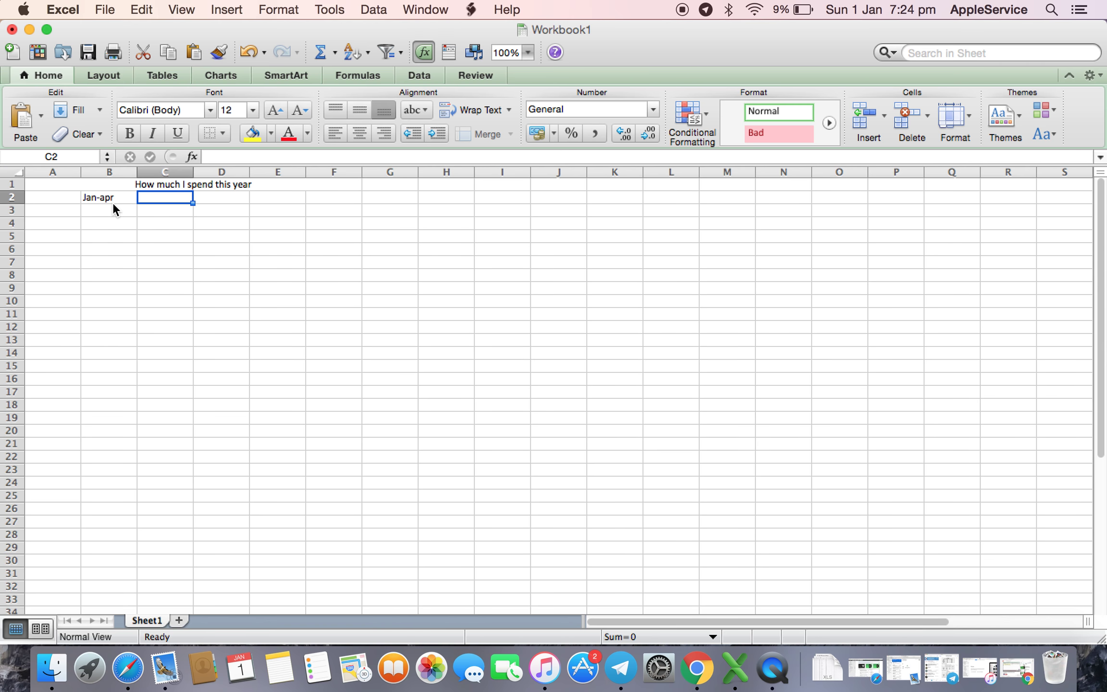
{"action": "type", "text": "Apri"}
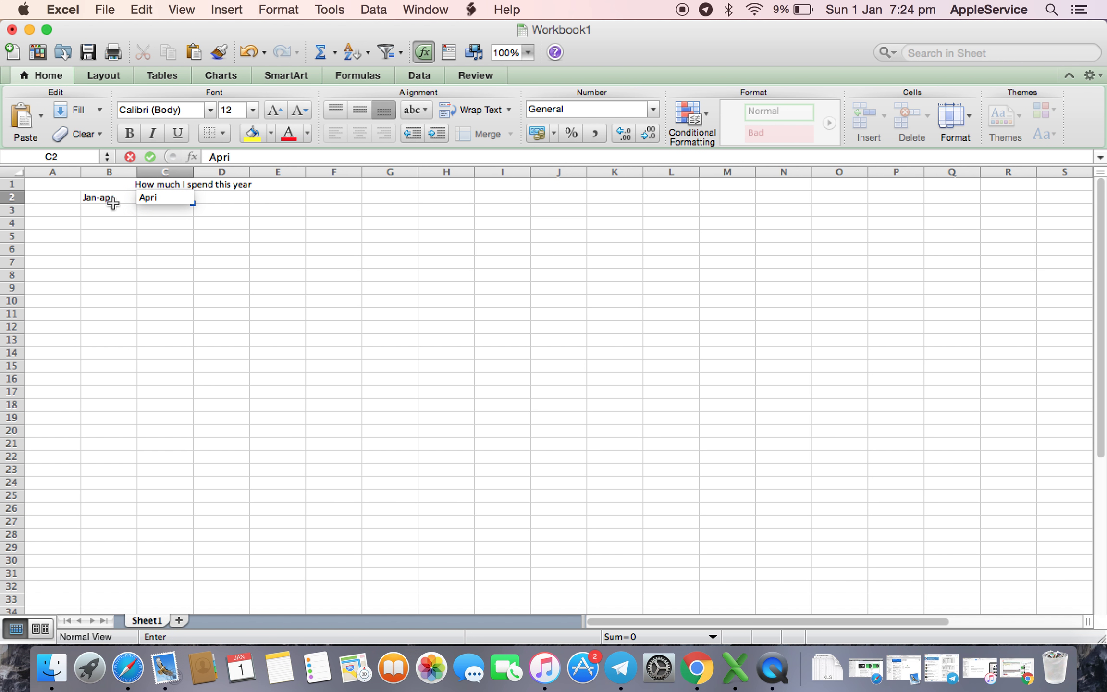
{"action": "key", "text": "BackSpace"}
{"action": "key", "text": "BackSpace"}
{"action": "type", "text": "-jun"}
{"action": "key", "text": "Tab"}
{"action": "type", "text": "Jun"}
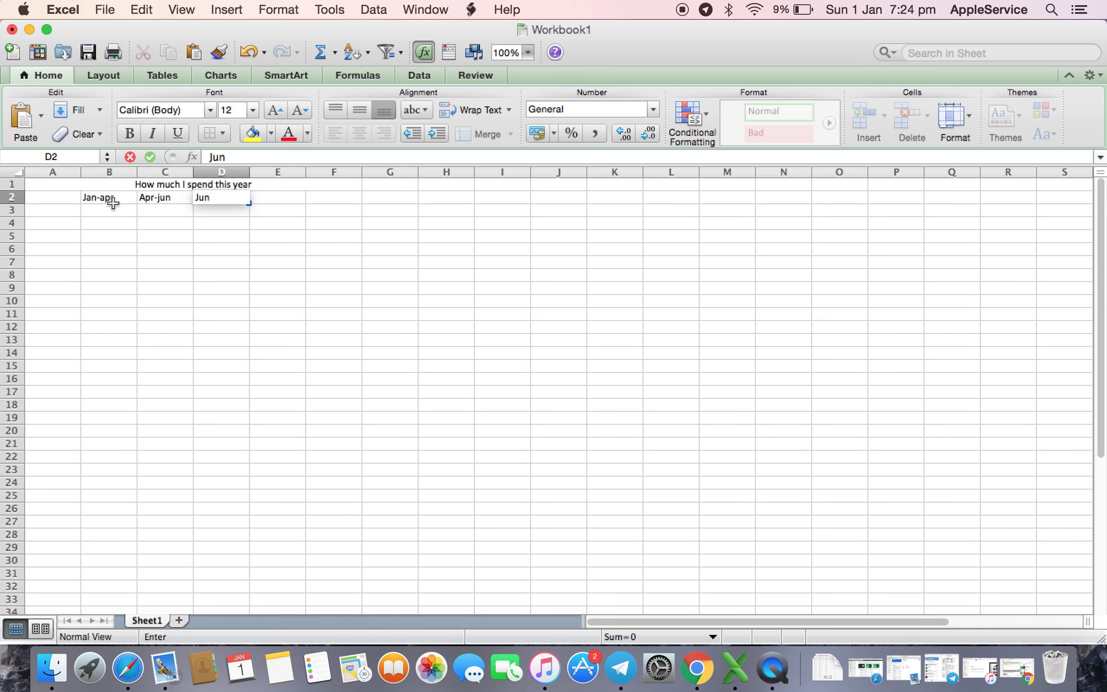
{"action": "type", "text": "-sep"}
{"action": "key", "text": "Return"}
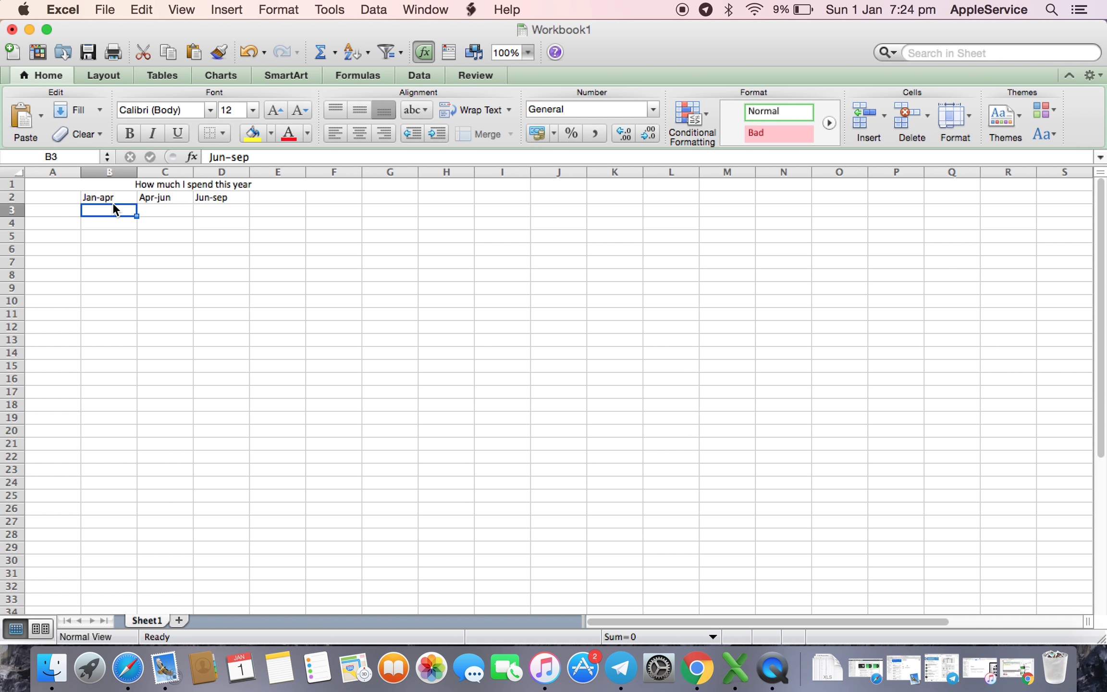
{"action": "key", "text": "Up"}
{"action": "key", "text": "Right"}
{"action": "key", "text": "Right"}
{"action": "key", "text": "Right"}
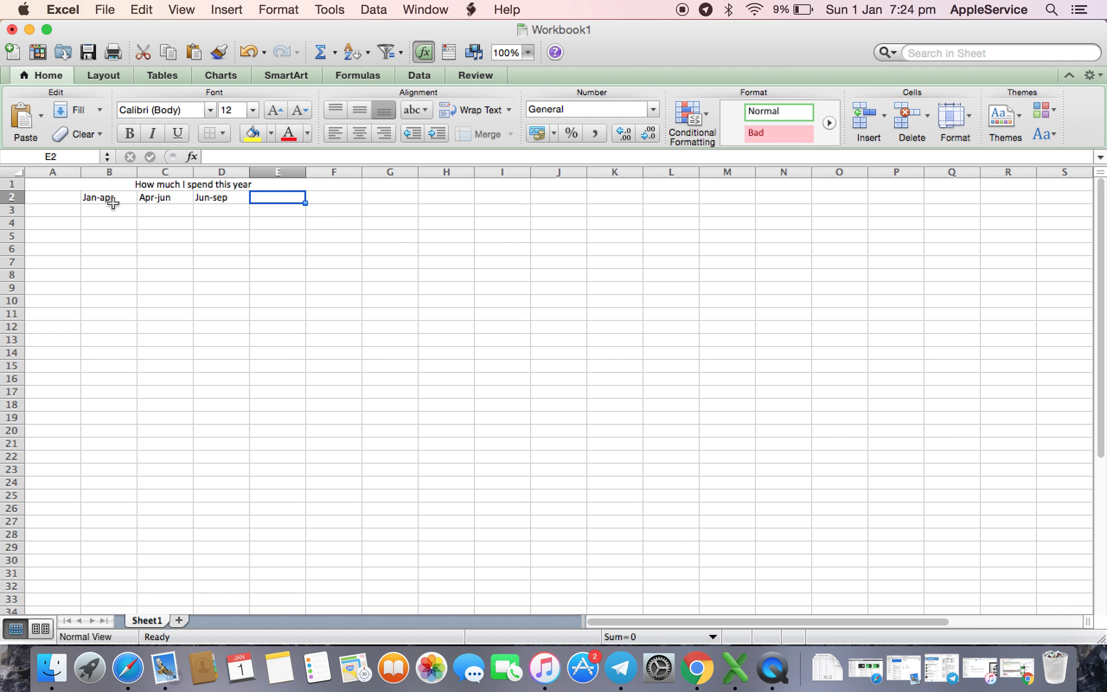
{"action": "type", "text": "Sep-"}
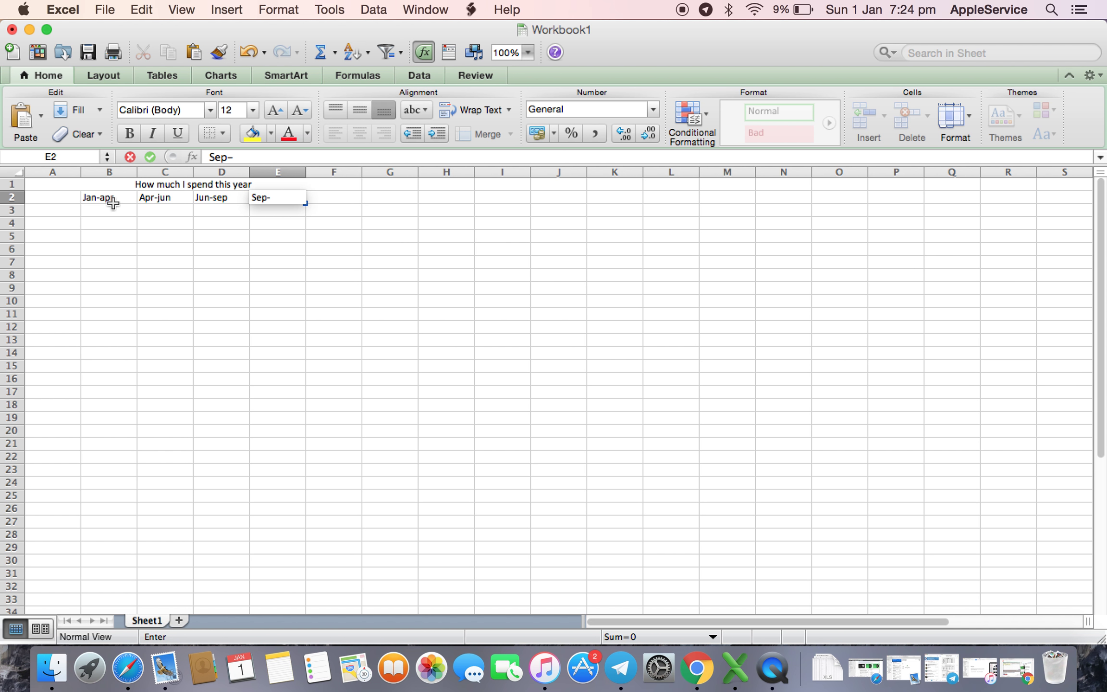
{"action": "type", "text": "dec"}
{"action": "key", "text": "Return"}
Enter the row labels Clothings, Foods and Traveeling in A3:A5
{"action": "key", "text": "Left"}
{"action": "key", "text": "Left"}
{"action": "key", "text": "Left"}
{"action": "key", "text": "Left"}
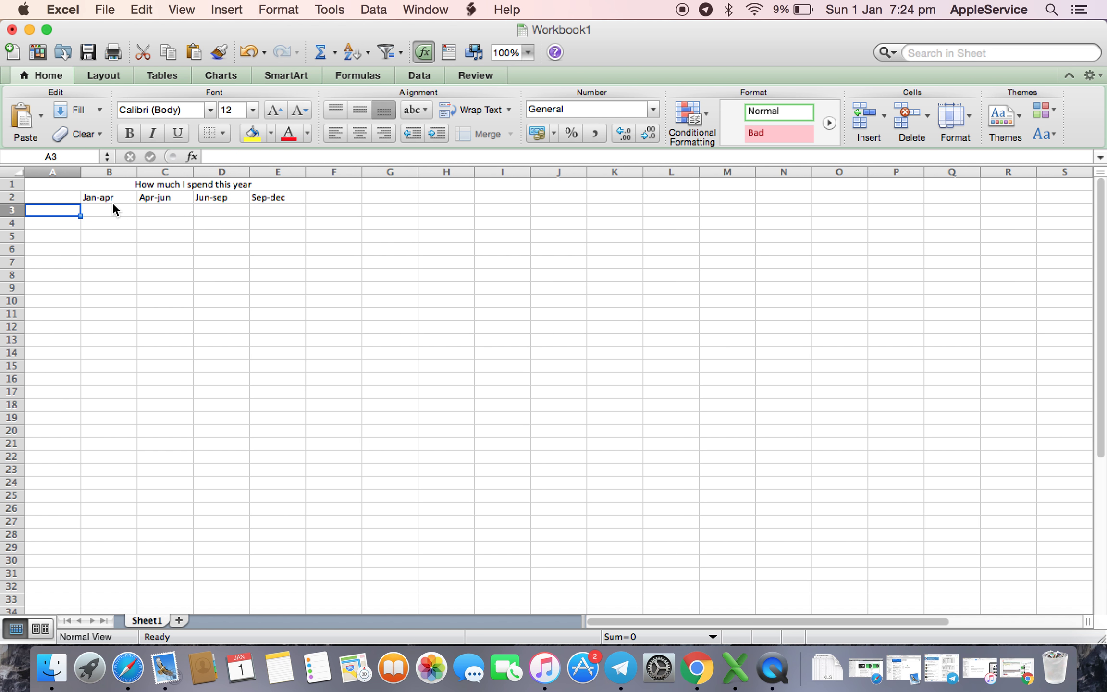
{"action": "type", "text": "Clothings"}
{"action": "key", "text": "Return"}
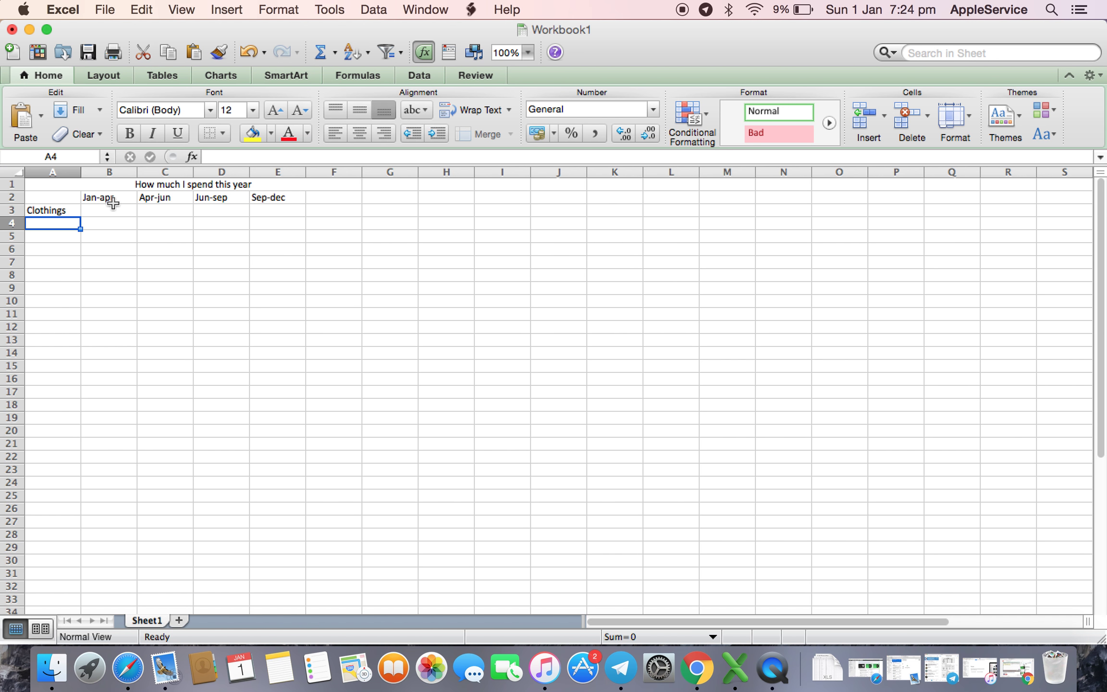
{"action": "type", "text": "Foods"}
{"action": "key", "text": "Return"}
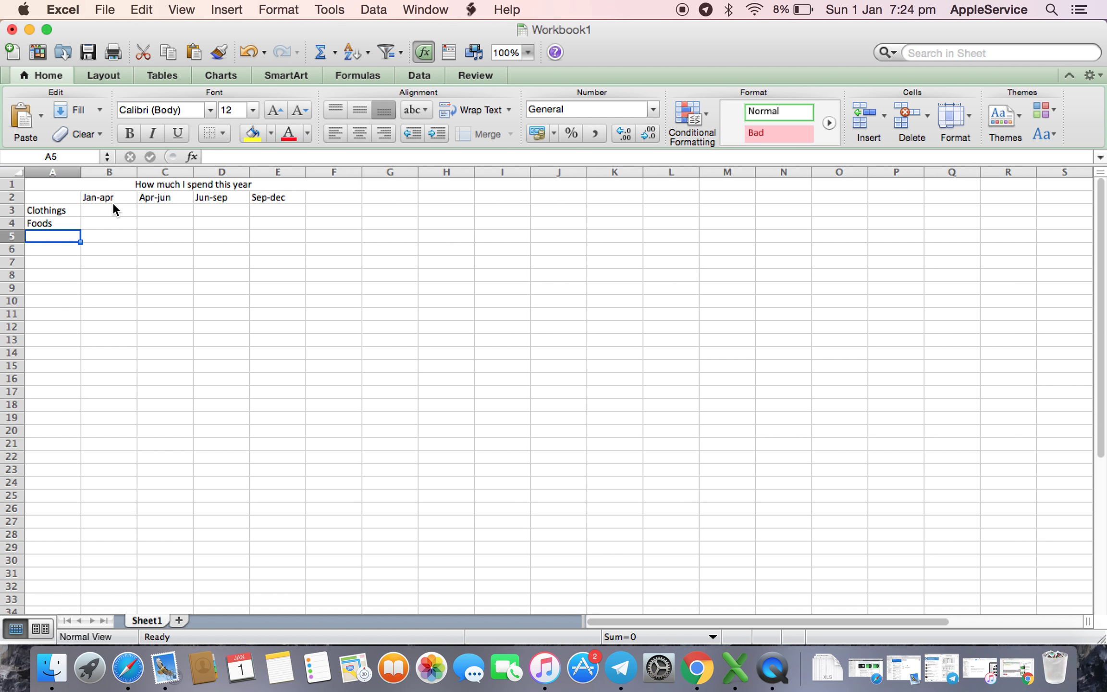
{"action": "type", "text": "Trav"}
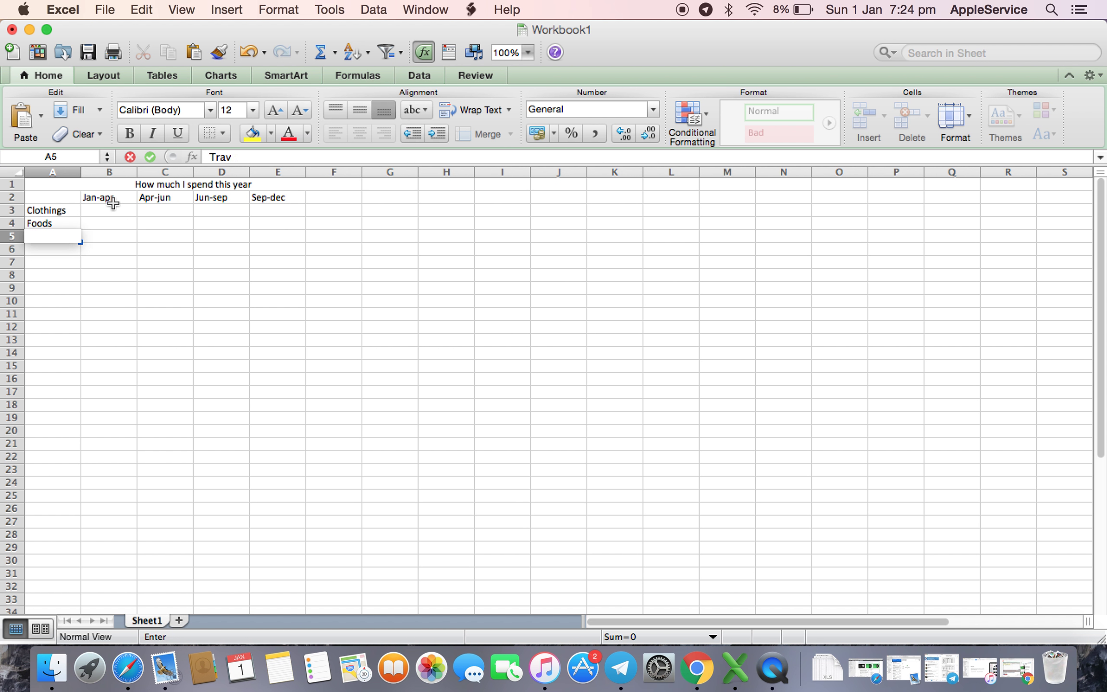
{"action": "type", "text": "eeling"}
{"action": "key", "text": "Return"}
{"action": "key", "text": "Up"}
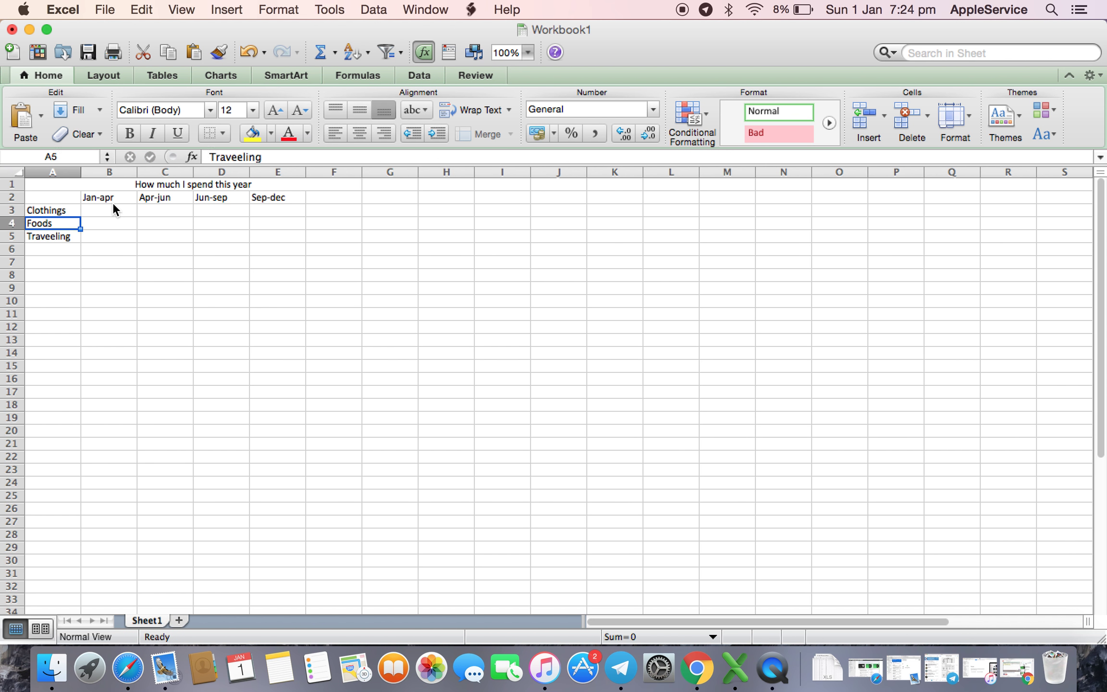
{"action": "left_click", "coordinate": [114, 208]}
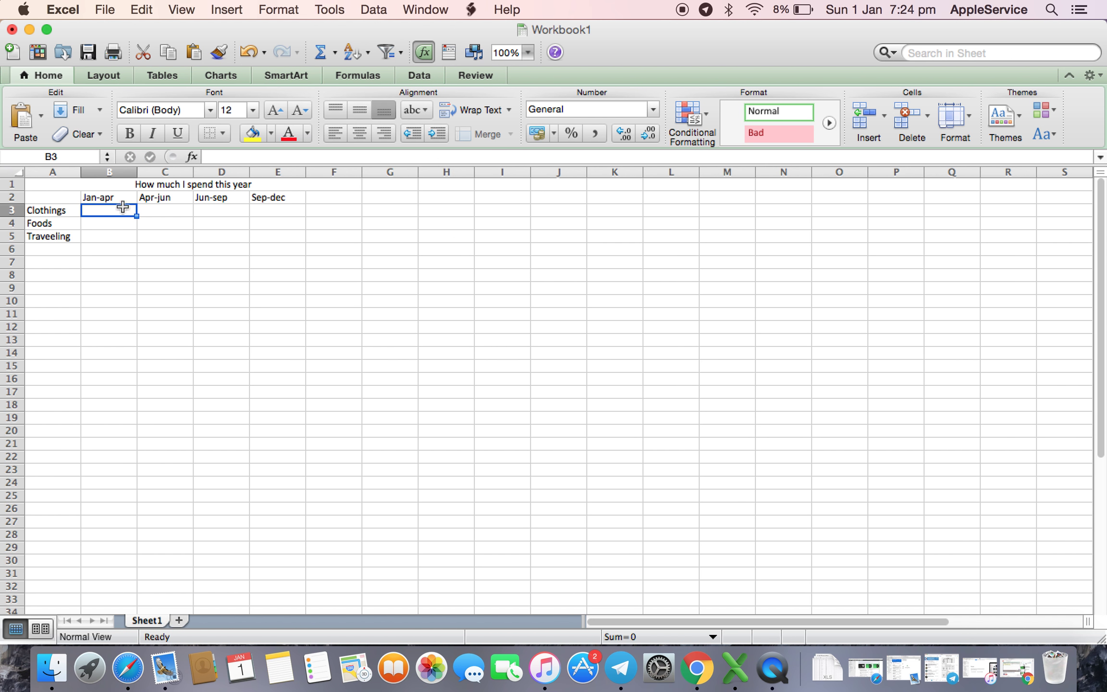
Fill the Jan-apr column with 5000, 8000 and 4000
{"action": "type", "text": "5000"}
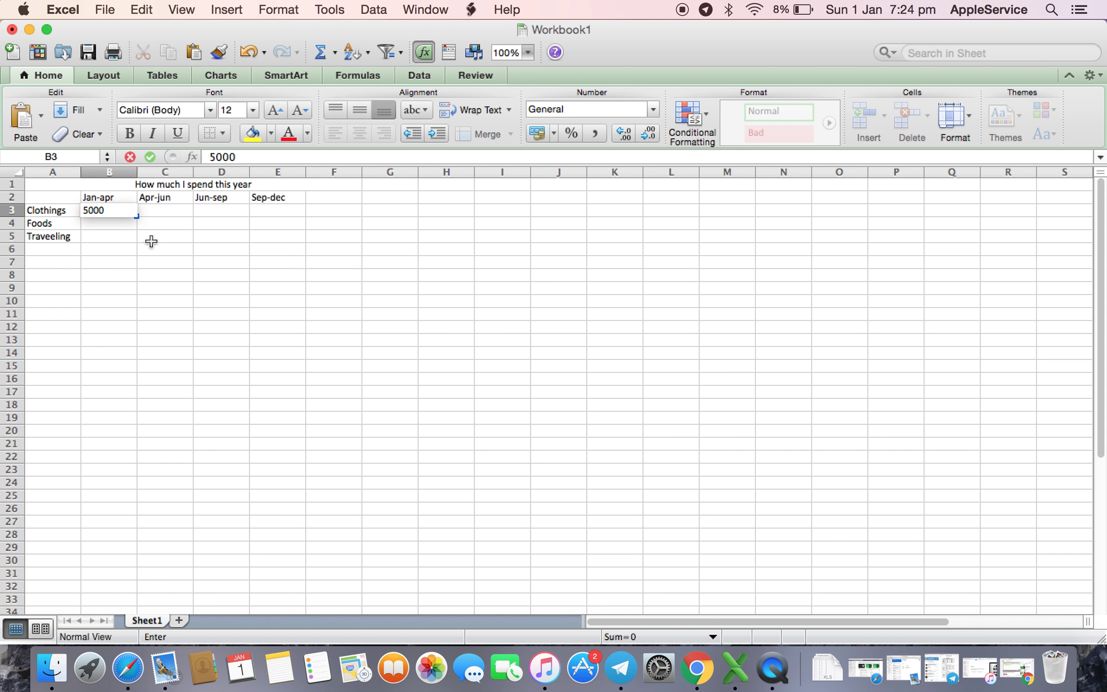
{"action": "key", "text": "Return"}
{"action": "key", "text": "Up"}
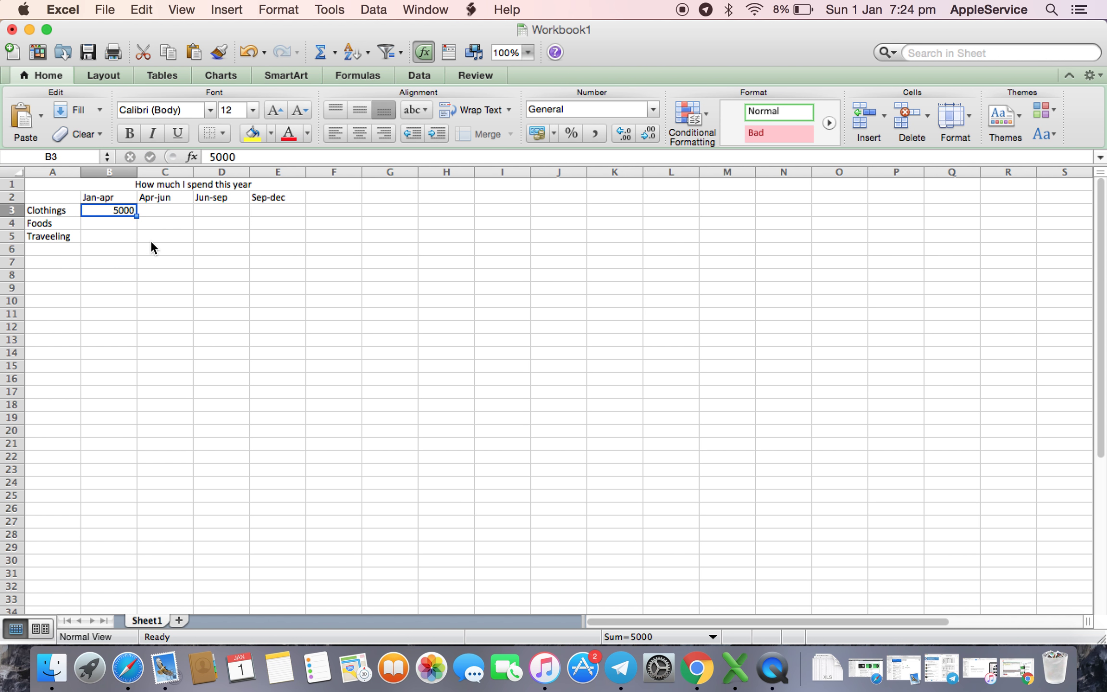
{"action": "key", "text": "Down"}
{"action": "type", "text": "8000"}
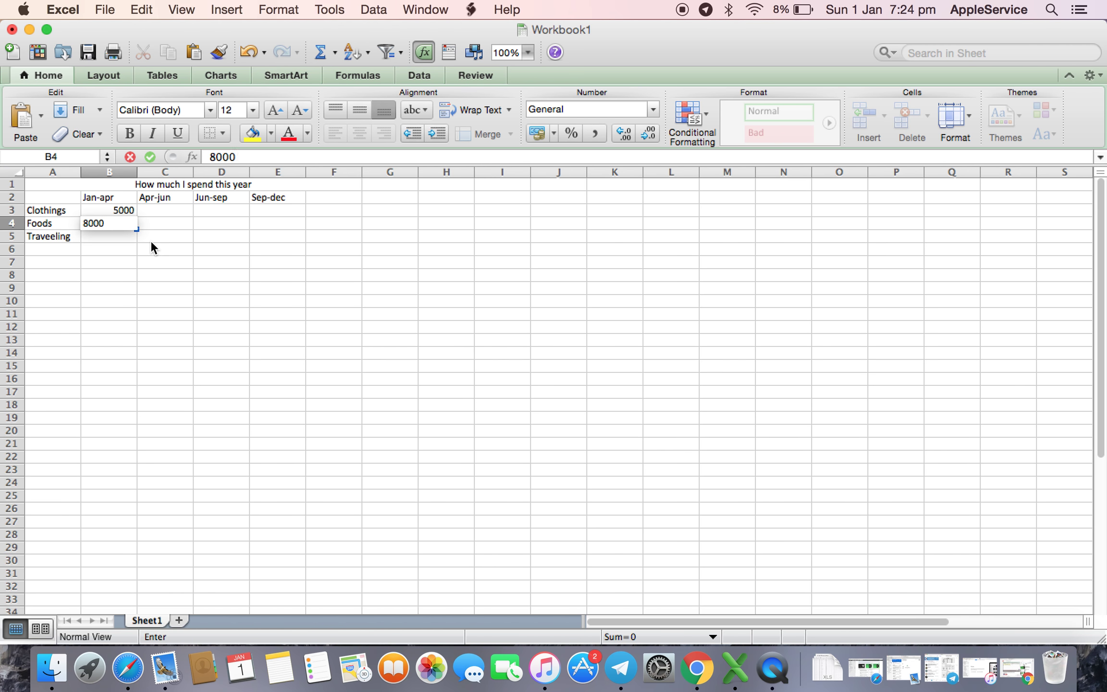
{"action": "key", "text": "Return"}
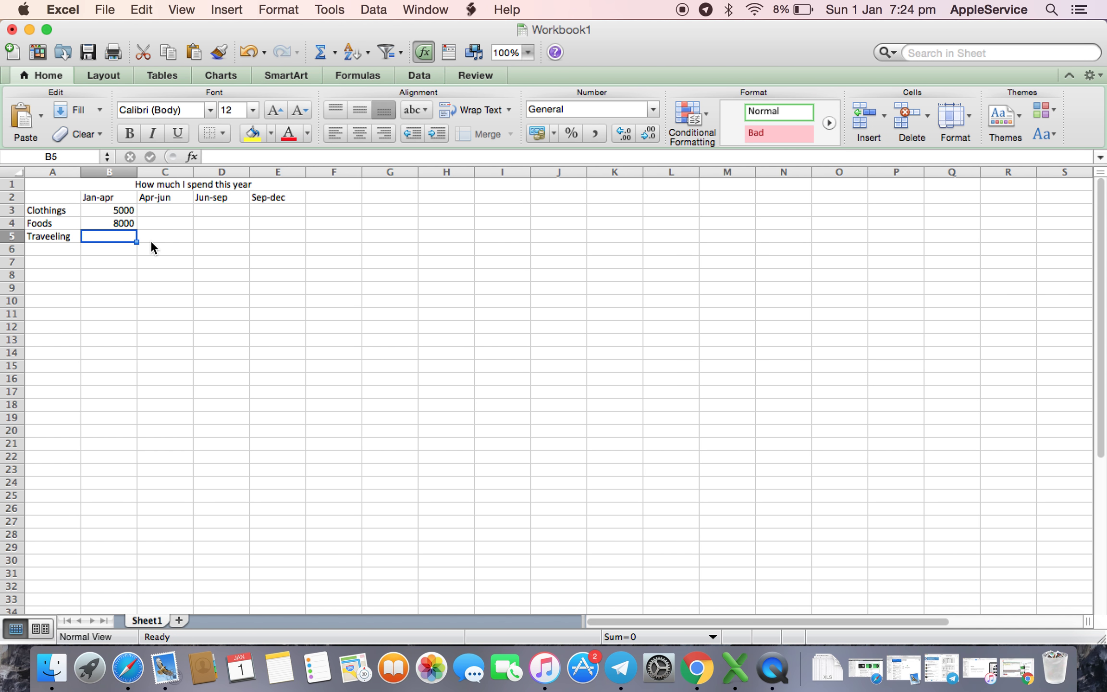
{"action": "type", "text": "4000"}
{"action": "key", "text": "Return"}
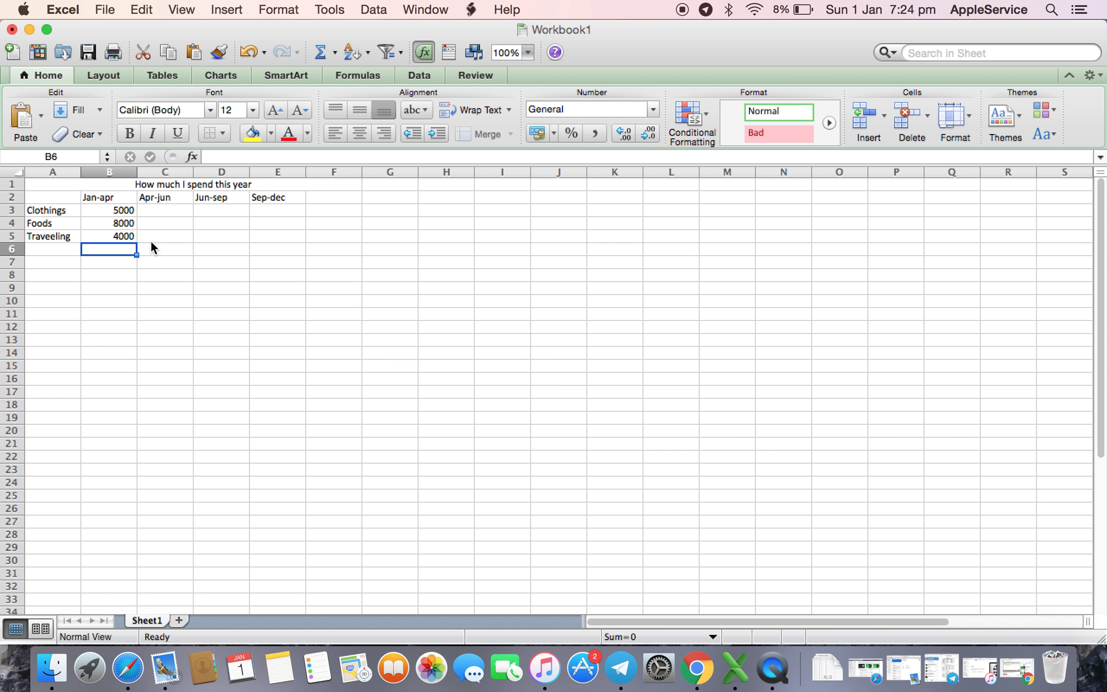
Fill the Apr-jun column with 4000, 7000 and 3000
{"action": "key", "text": "Up"}
{"action": "key", "text": "Up"}
{"action": "key", "text": "Up"}
{"action": "key", "text": "Right"}
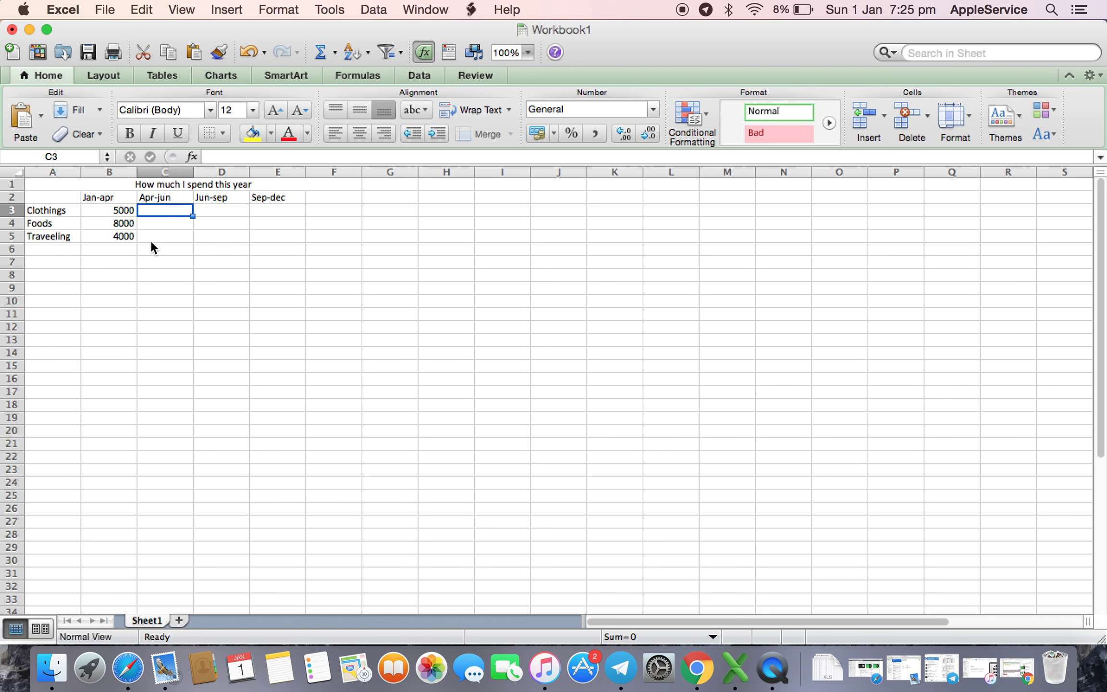
{"action": "type", "text": "4000"}
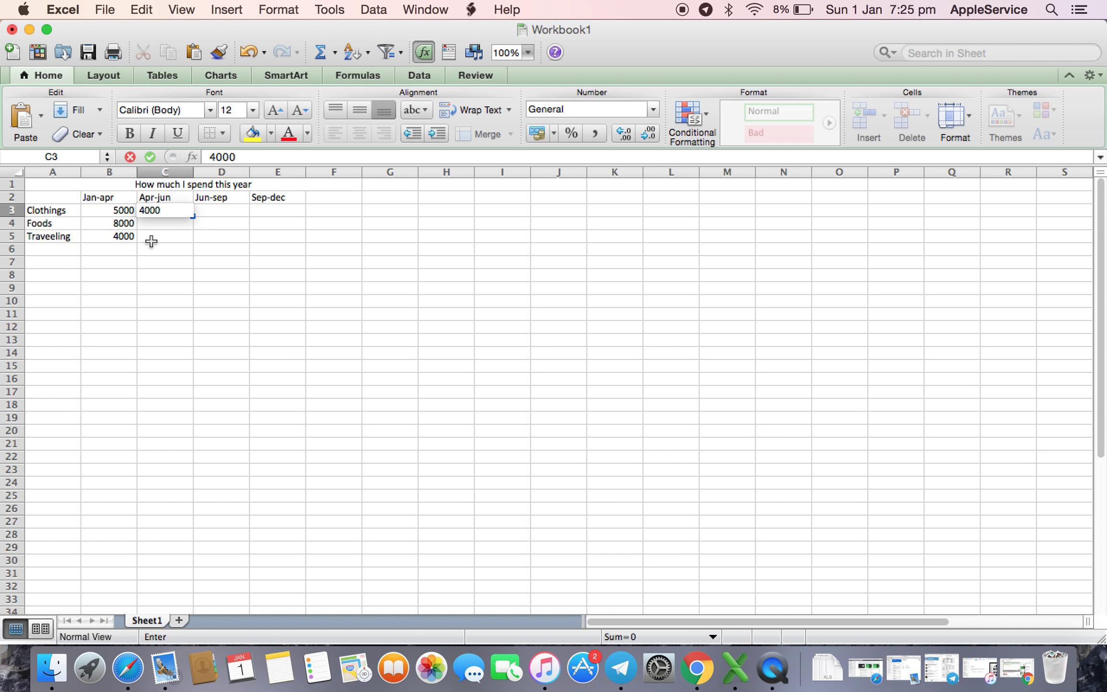
{"action": "key", "text": "Return"}
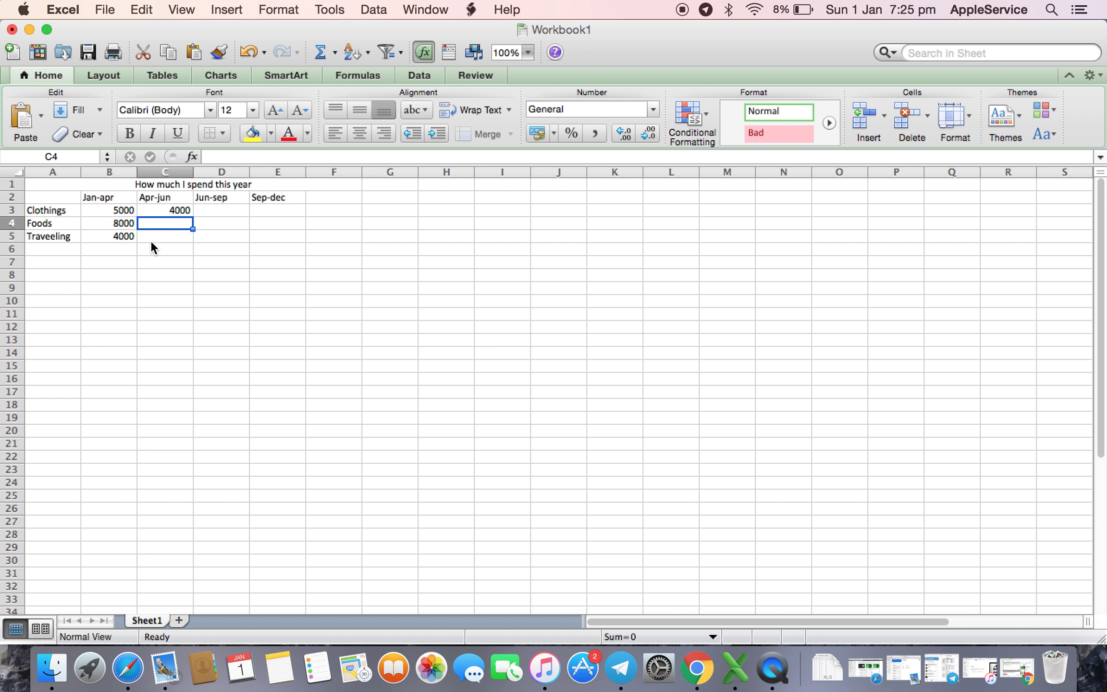
{"action": "type", "text": "7000"}
{"action": "key", "text": "Return"}
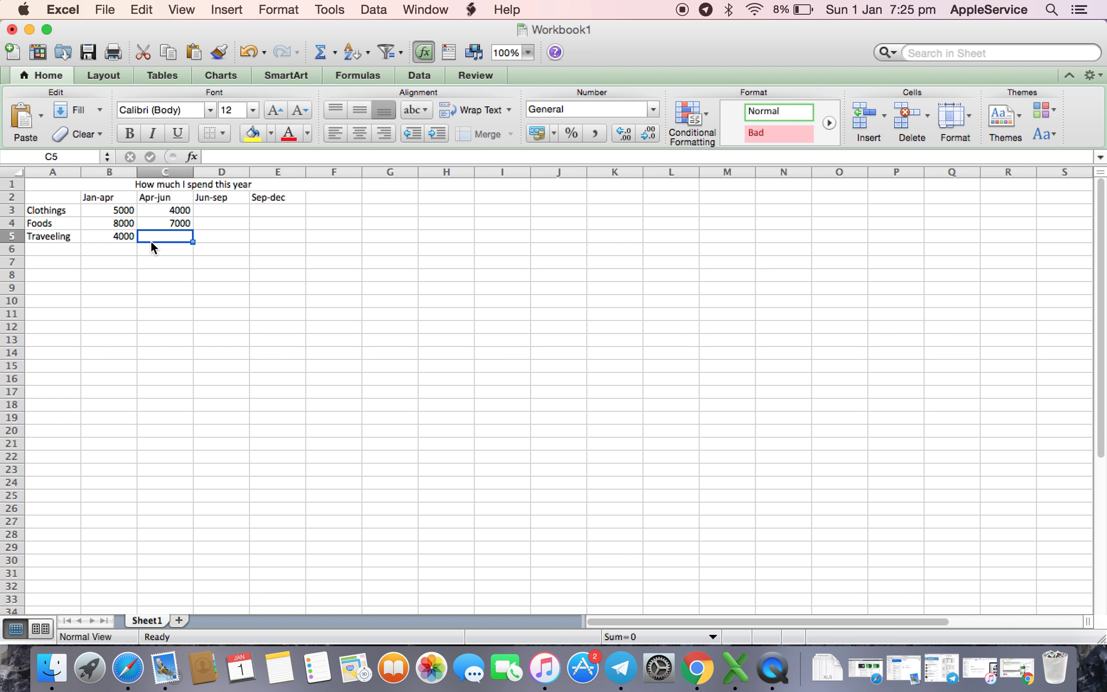
{"action": "type", "text": "3000"}
{"action": "key", "text": "Return"}
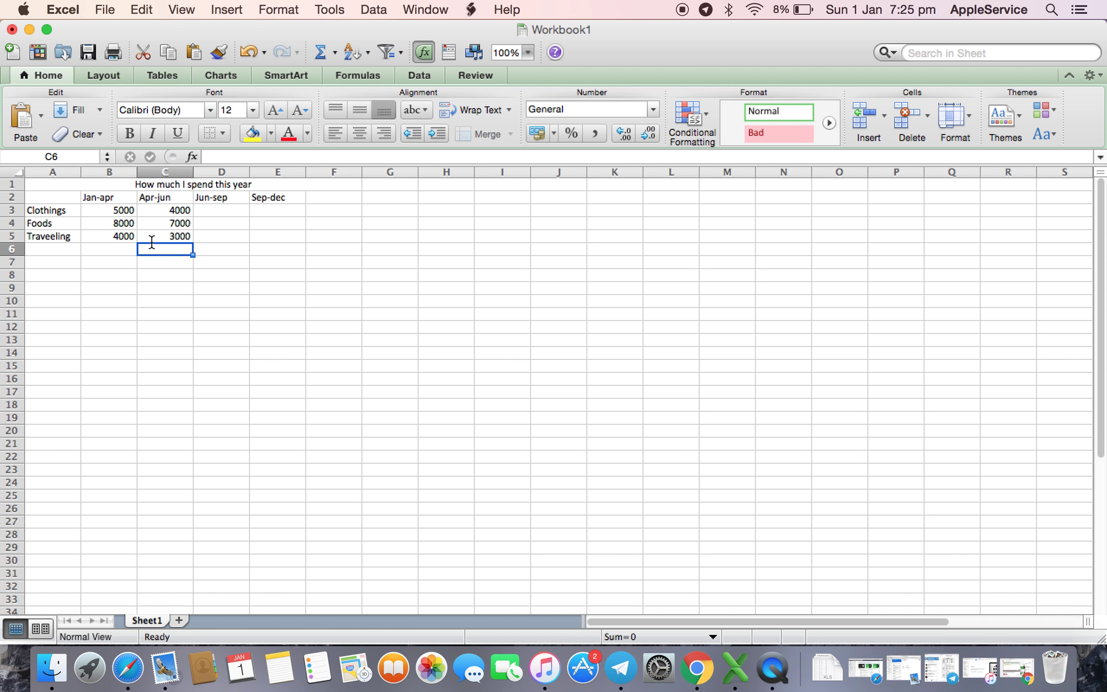
Fill the Jun-sep column with 7000, 12000 and 7000
{"action": "key", "text": "Up"}
{"action": "key", "text": "Up"}
{"action": "key", "text": "Up"}
{"action": "key", "text": "Right"}
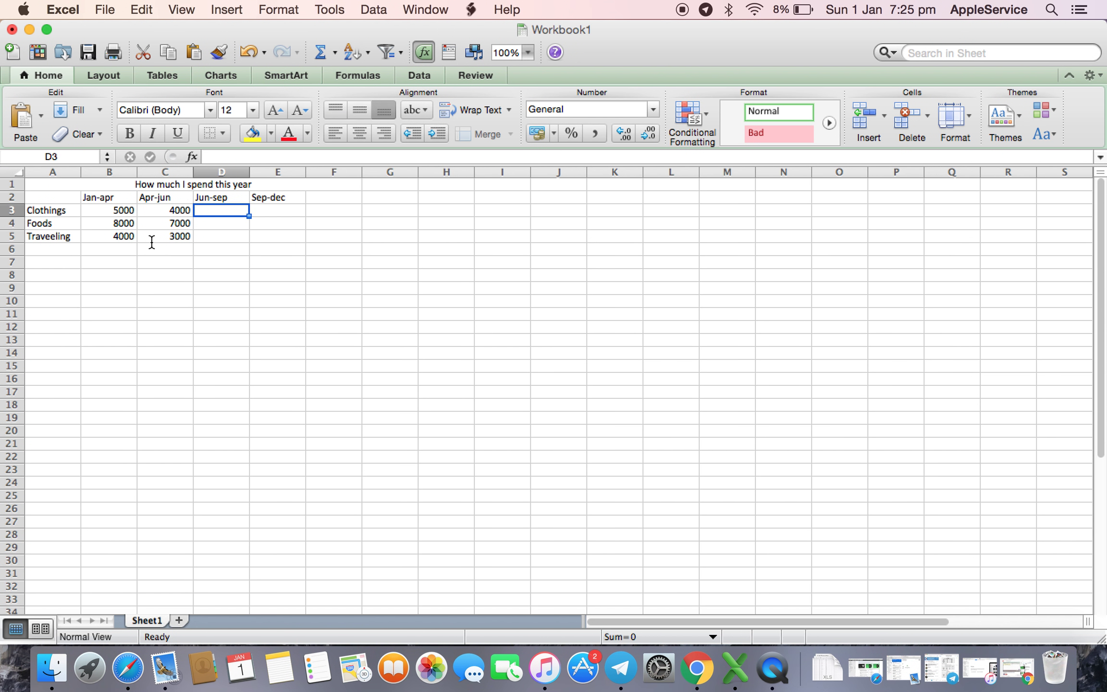
{"action": "type", "text": "7000"}
{"action": "key", "text": "Return"}
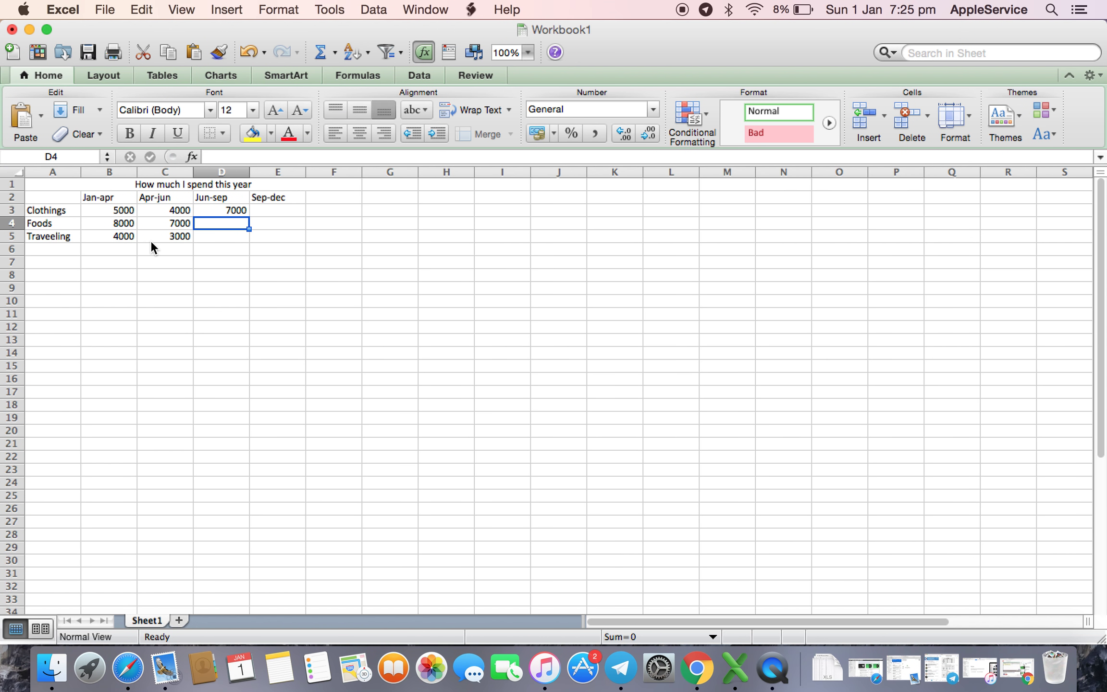
{"action": "type", "text": "12000"}
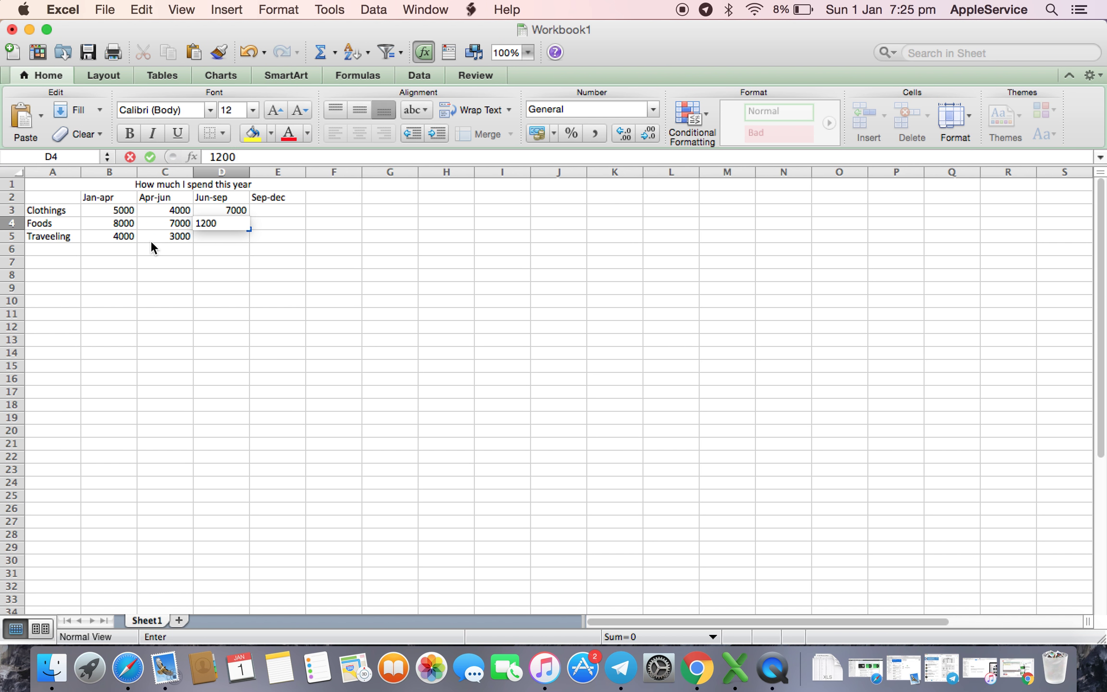
{"action": "key", "text": "Return"}
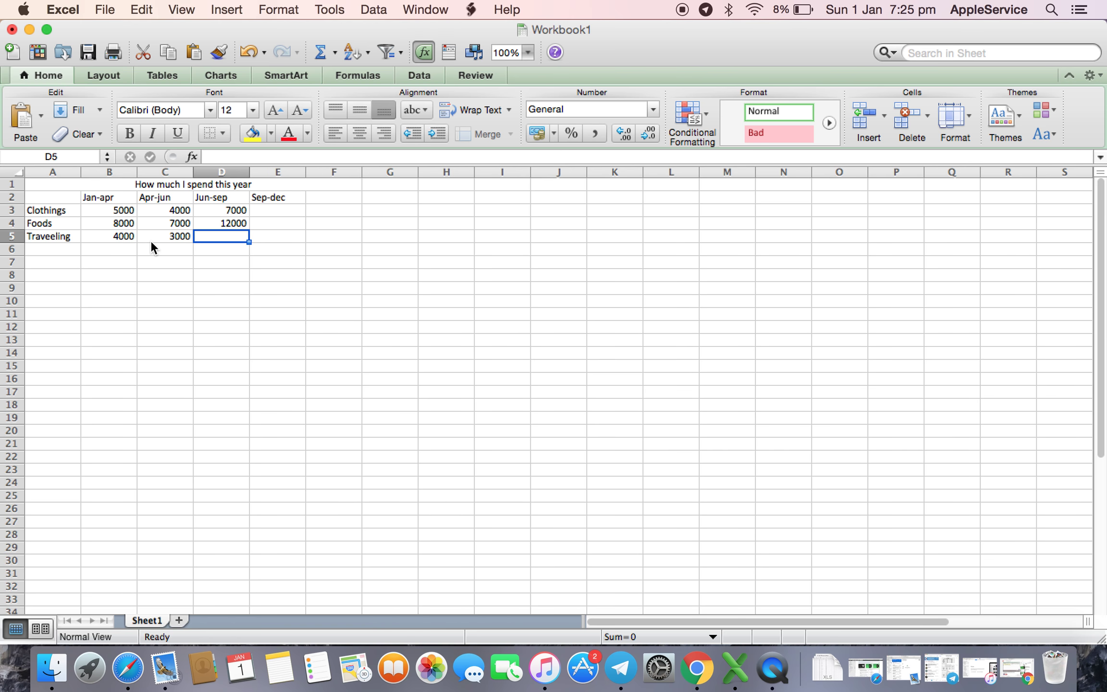
{"action": "type", "text": "7000"}
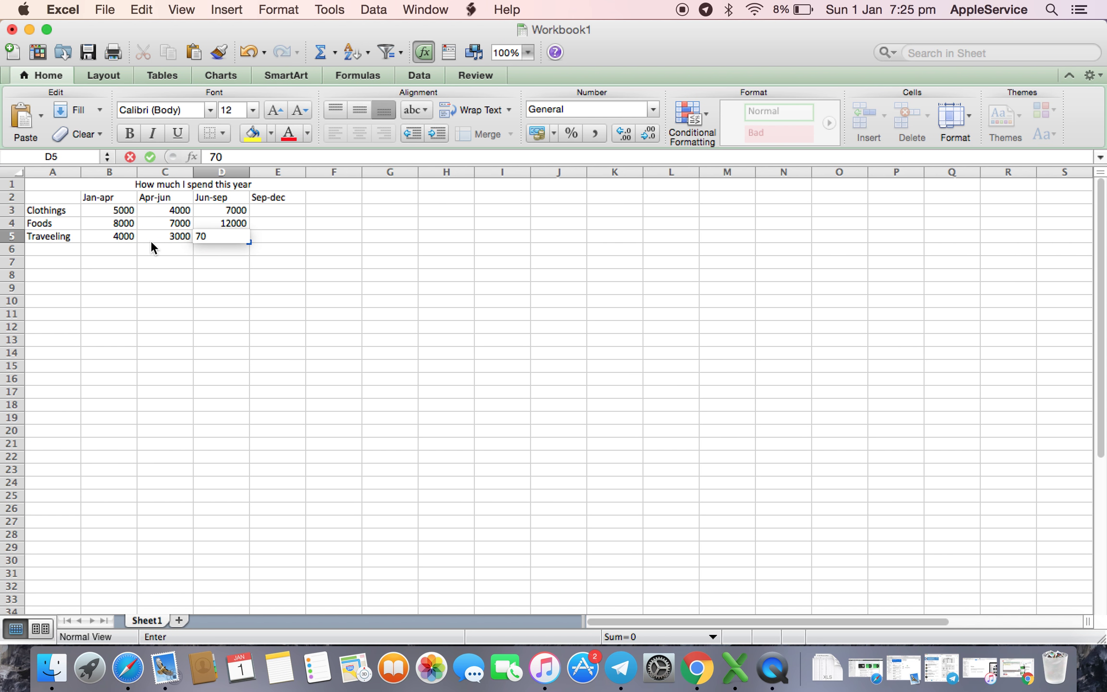
{"action": "key", "text": "Return"}
Fill the Sep-dec column with 6000, 8000 and 5000
{"action": "key", "text": "Up"}
{"action": "key", "text": "Up"}
{"action": "key", "text": "Up"}
{"action": "key", "text": "Right"}
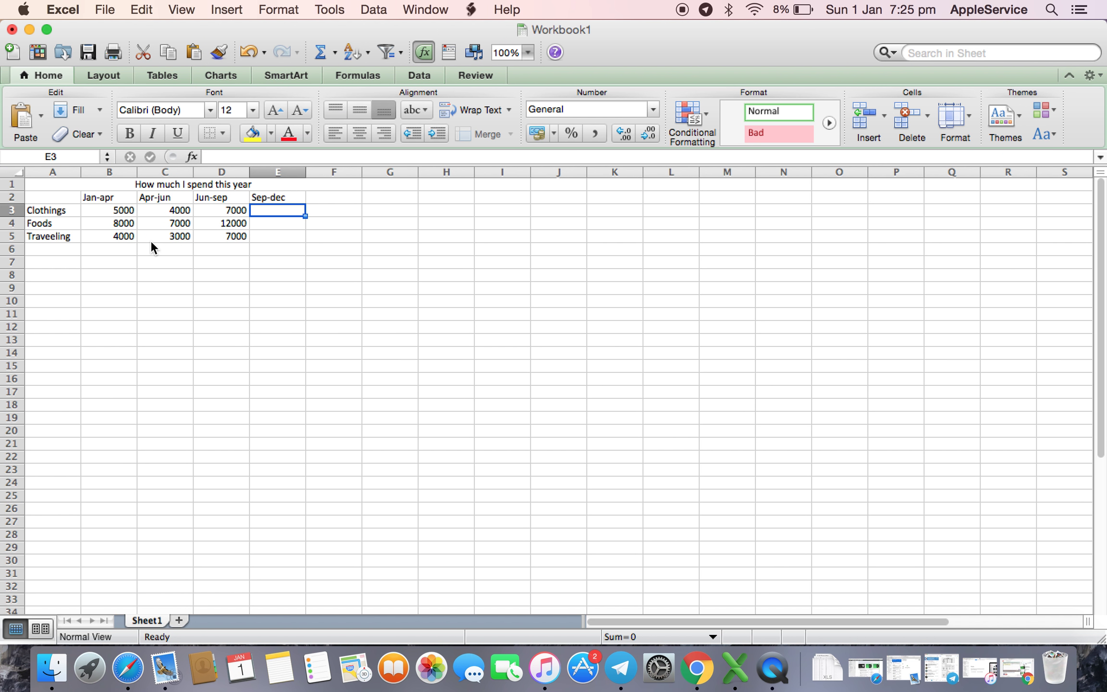
{"action": "type", "text": "6000"}
{"action": "key", "text": "Return"}
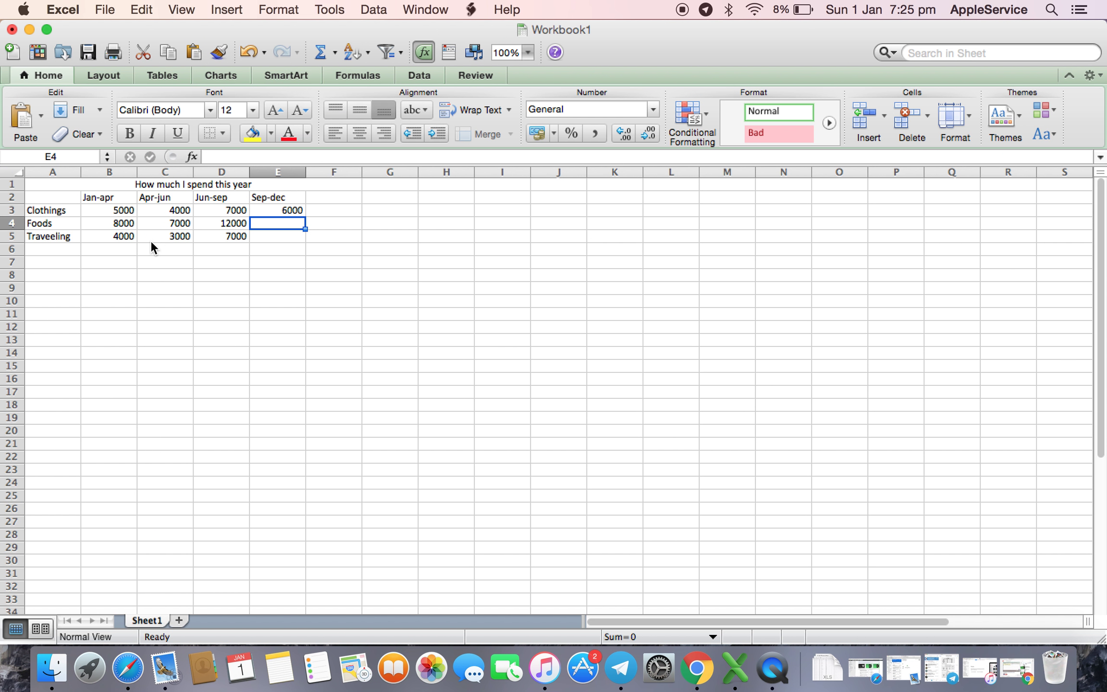
{"action": "type", "text": "8000"}
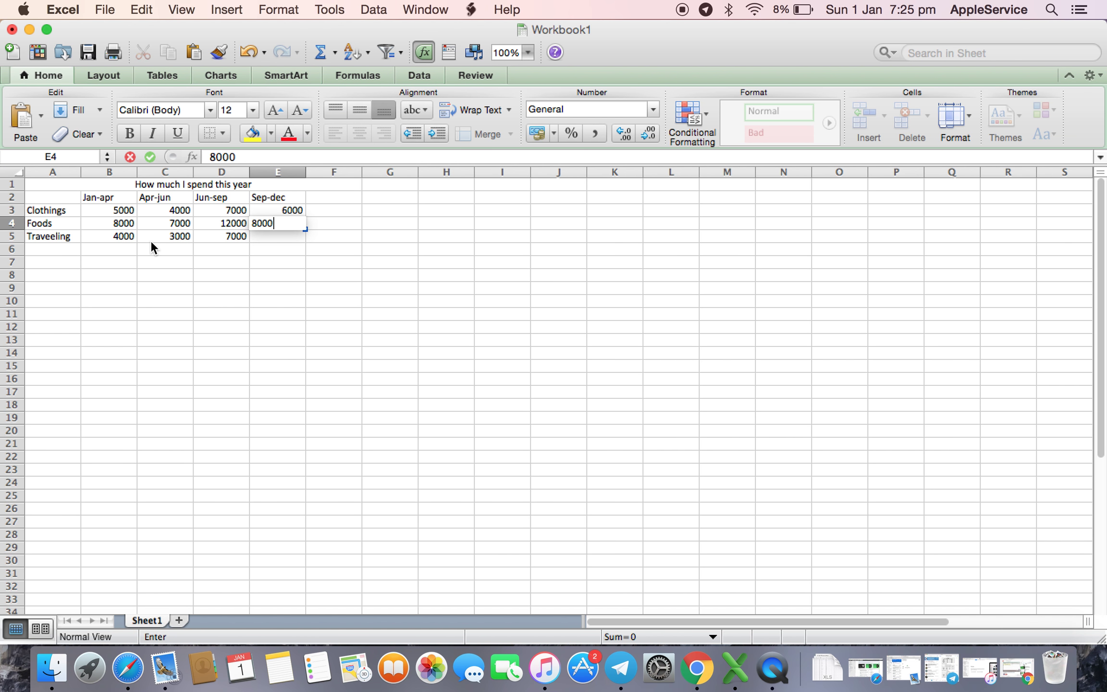
{"action": "key", "text": "Return"}
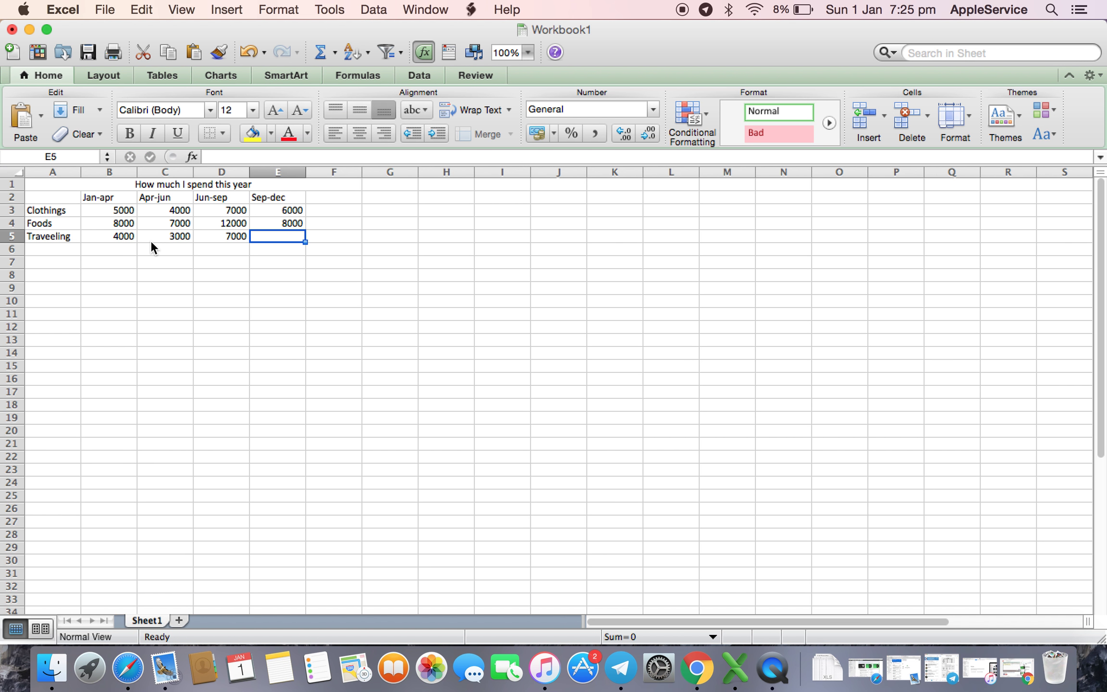
{"action": "type", "text": "5000"}
{"action": "key", "text": "Return"}
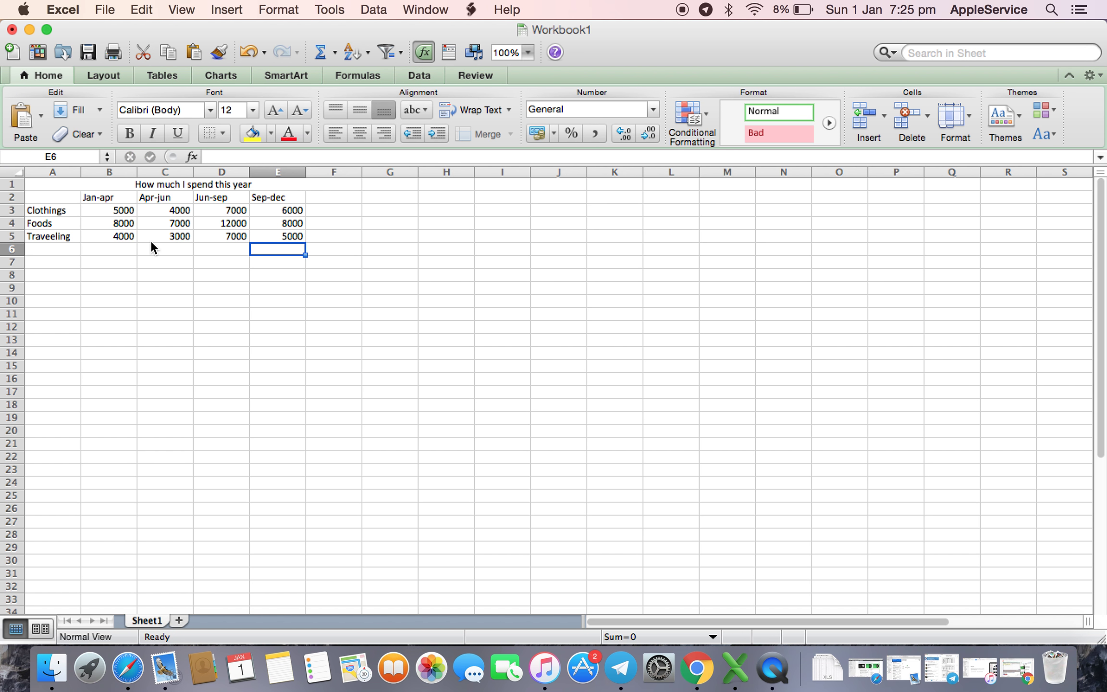
AutoSum each category's row into column F, giving 22000, 35000 and 19000
{"action": "key", "text": "Up"}
{"action": "key", "text": "Up"}
{"action": "key", "text": "Up"}
{"action": "key", "text": "Left"}
{"action": "key", "text": "Left"}
{"action": "key", "text": "Left"}
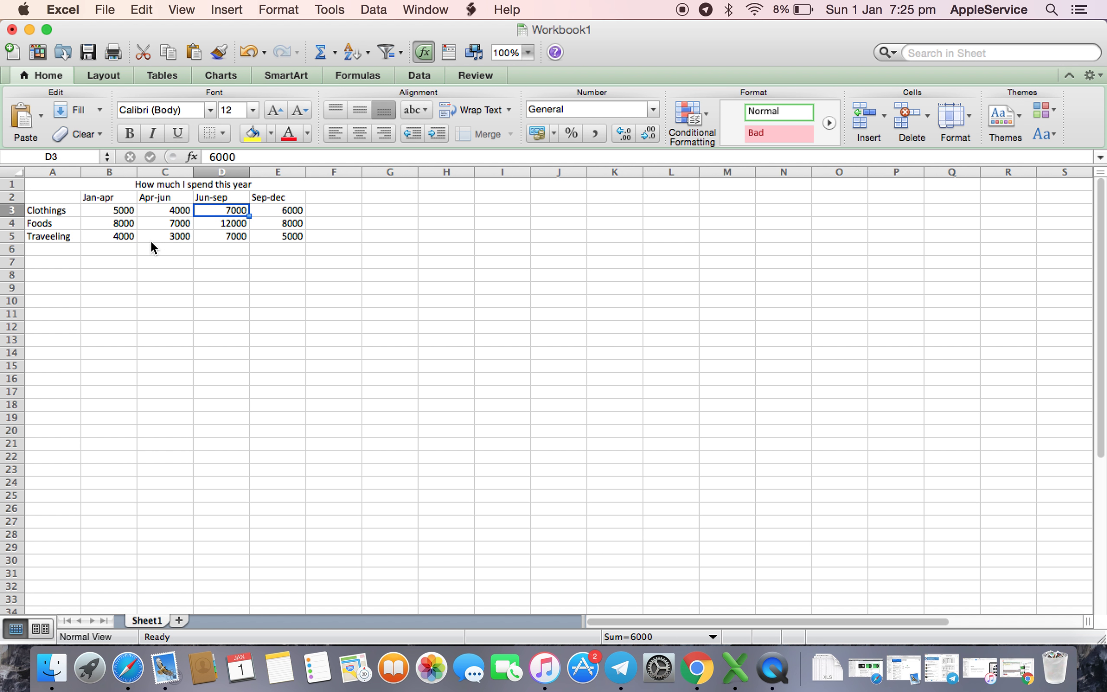
{"action": "key", "text": "shift+Down"}
{"action": "key", "text": "shift+Down"}
{"action": "key", "text": "shift+Right"}
{"action": "key", "text": "shift+Right"}
{"action": "key", "text": "shift+Right"}
{"action": "key", "text": "shift+Right"}
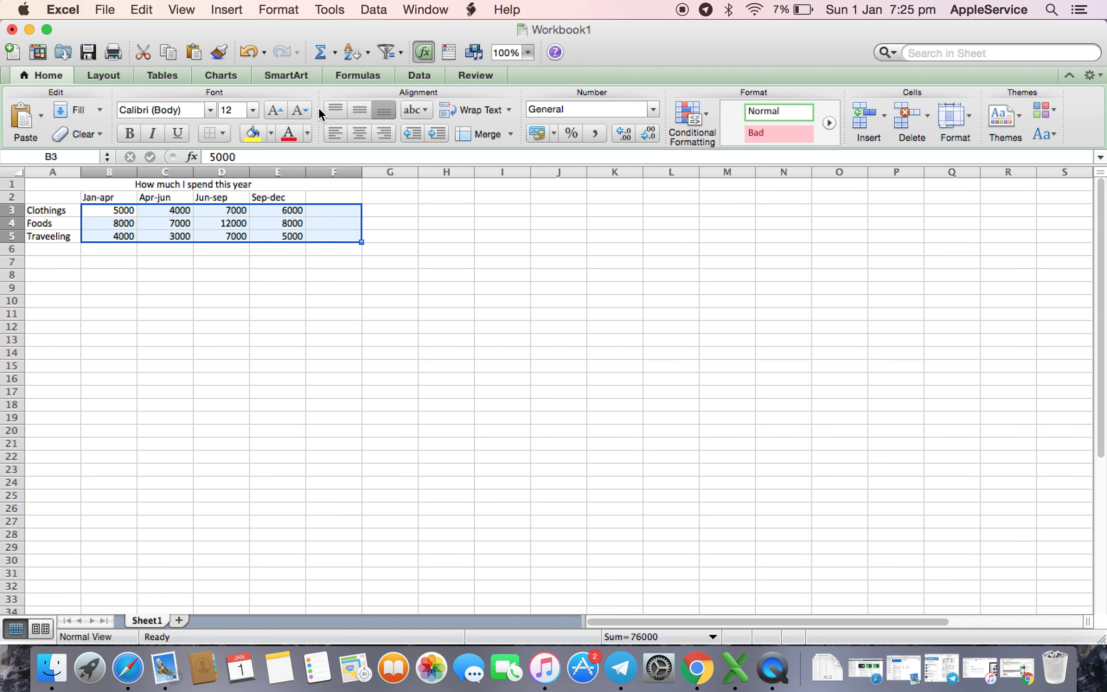
{"action": "left_click", "coordinate": [320, 53]}
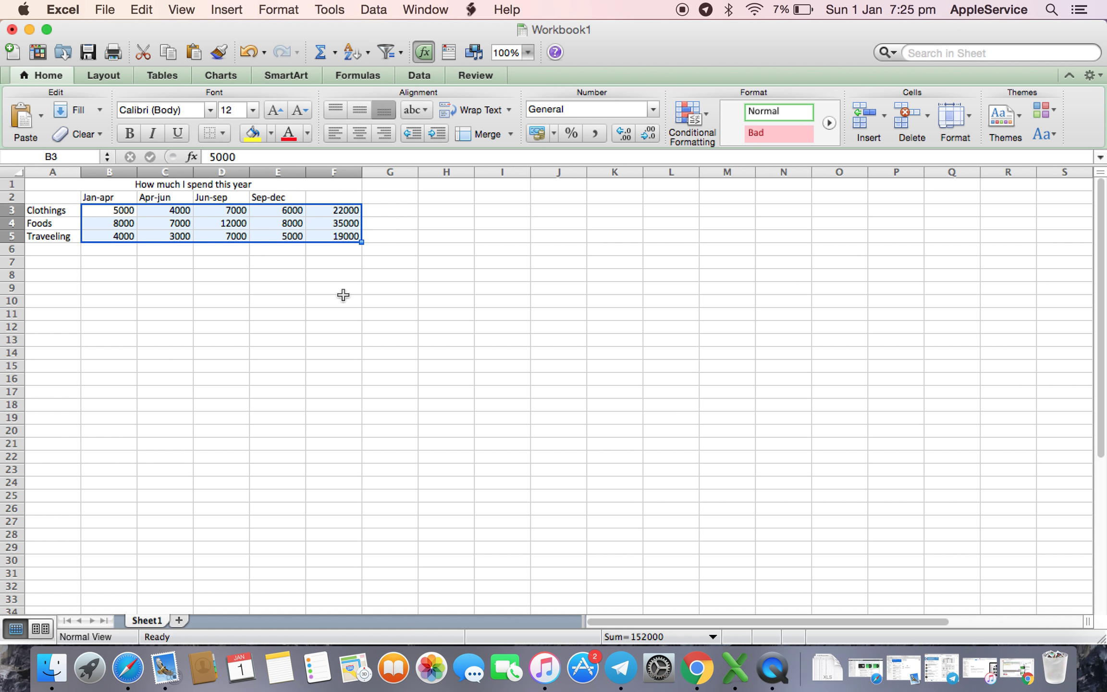
{"action": "left_click", "coordinate": [343, 259]}
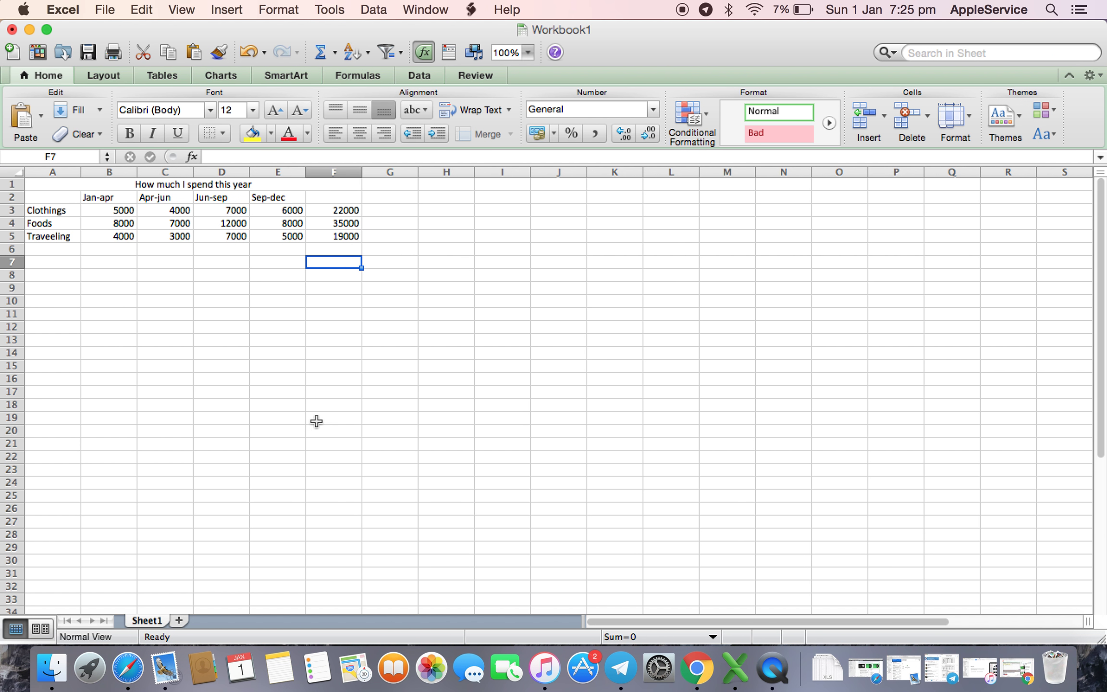
AutoSum each column into row 6, giving 17000, 14000, 26000, 19000 and 76000
{"action": "key", "text": "Up"}
{"action": "key", "text": "Up"}
{"action": "key", "text": "Up"}
{"action": "key", "text": "Up"}
{"action": "key", "text": "Left"}
{"action": "key", "text": "Left"}
{"action": "key", "text": "Left"}
{"action": "key", "text": "Left"}
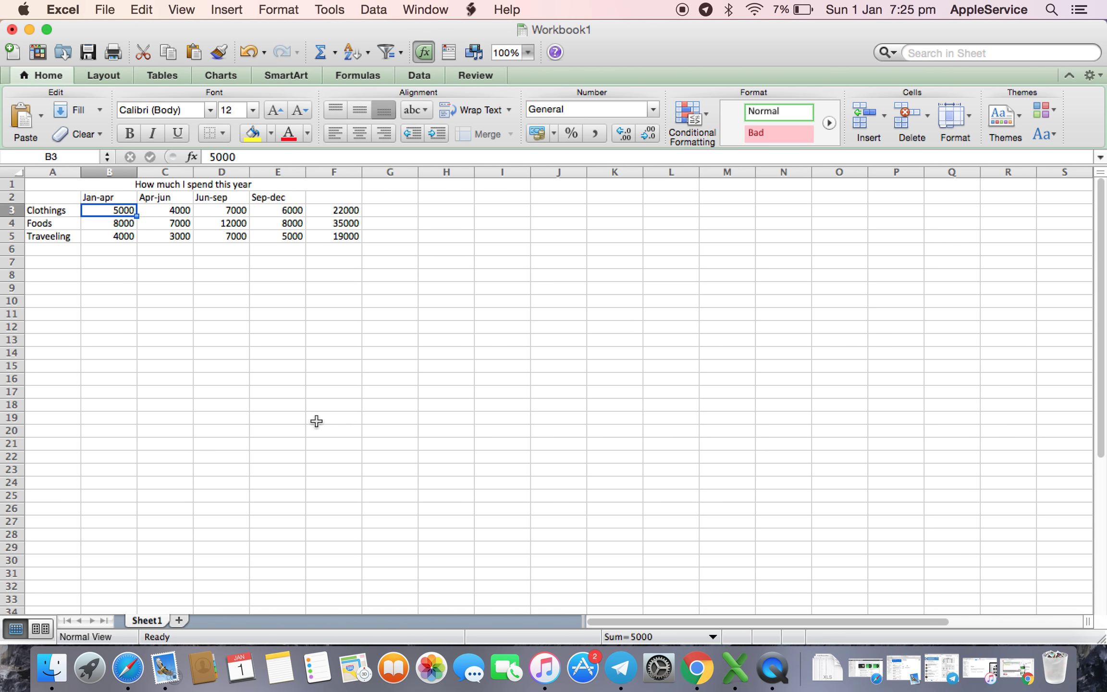
{"action": "key", "text": "shift+Down"}
{"action": "key", "text": "shift+Down"}
{"action": "key", "text": "shift+Down"}
{"action": "key", "text": "shift+Right"}
{"action": "key", "text": "shift+Right"}
{"action": "key", "text": "shift+Right"}
{"action": "key", "text": "shift+Right"}
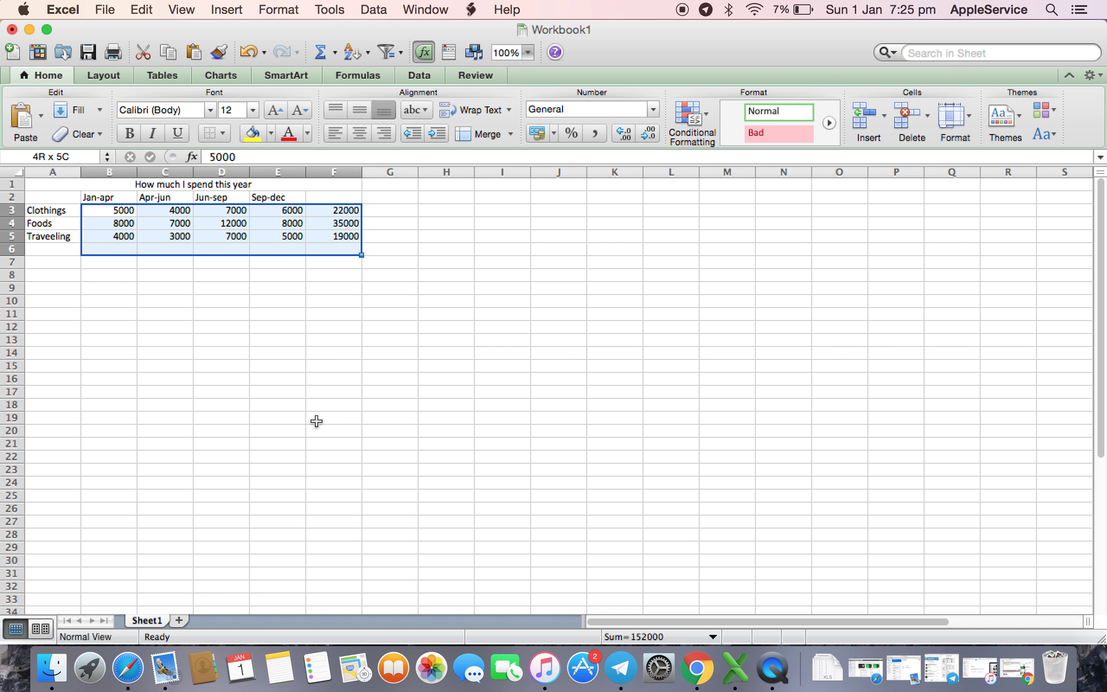
{"action": "left_click", "coordinate": [320, 53]}
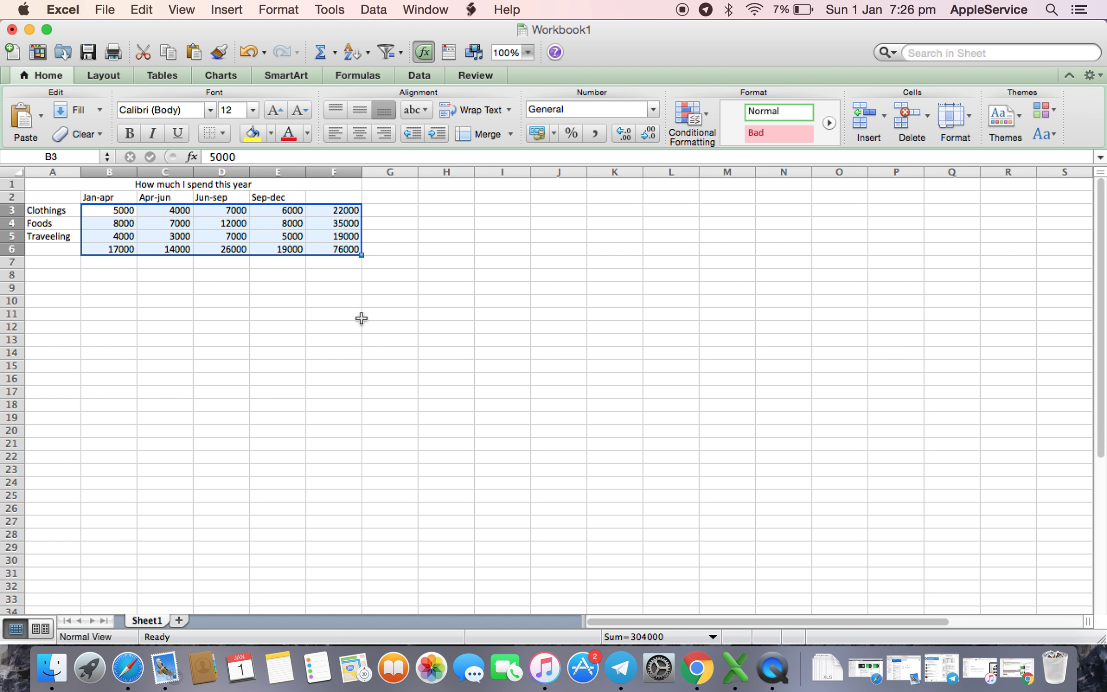
{"action": "left_click", "coordinate": [353, 282]}
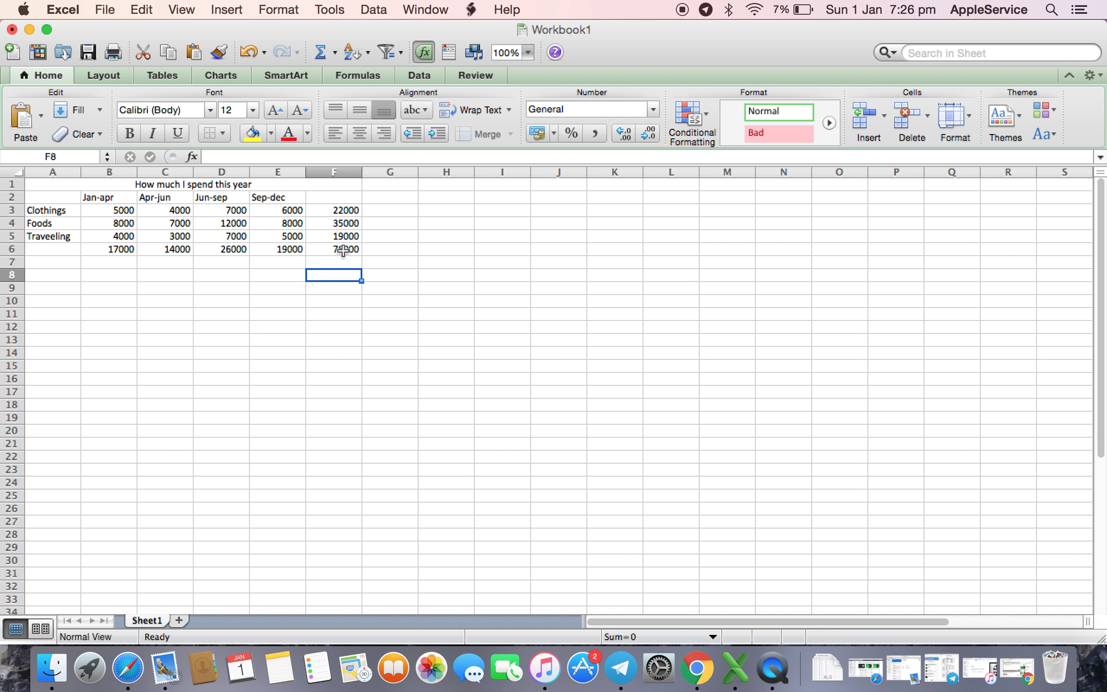
Check the SUM formulas in the totals cells F6 and E6
{"action": "left_click", "coordinate": [343, 250]}
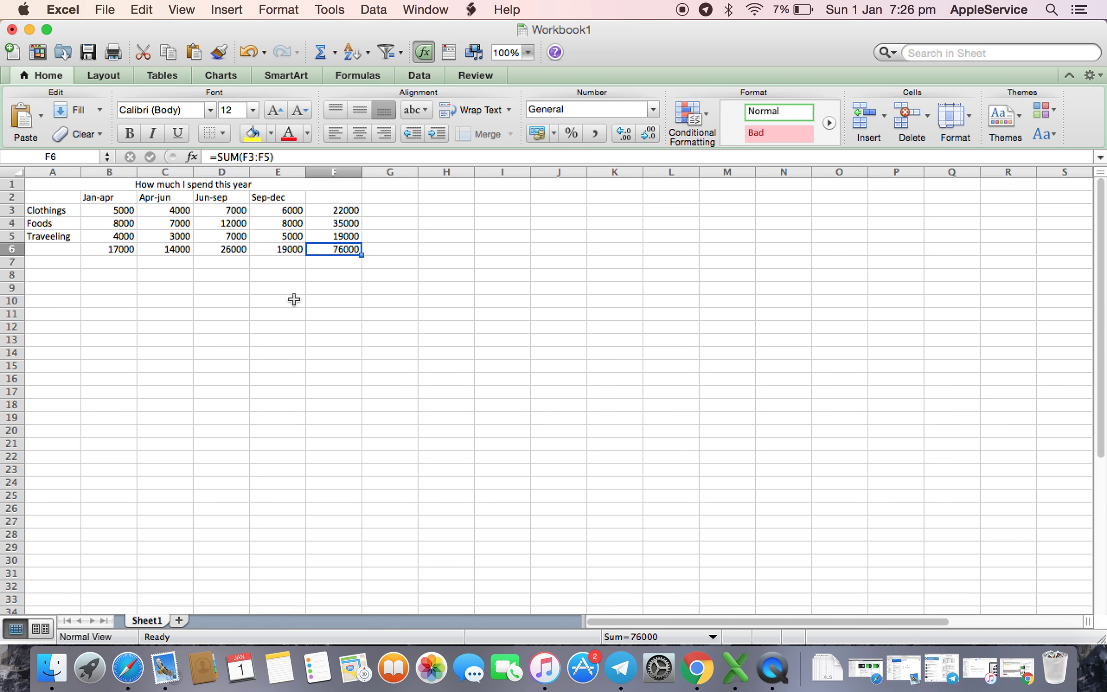
{"action": "left_click", "coordinate": [280, 251]}
{"action": "key", "text": "Left"}
{"action": "key", "text": "Left"}
{"action": "key", "text": "Left"}
{"action": "key", "text": "Left"}
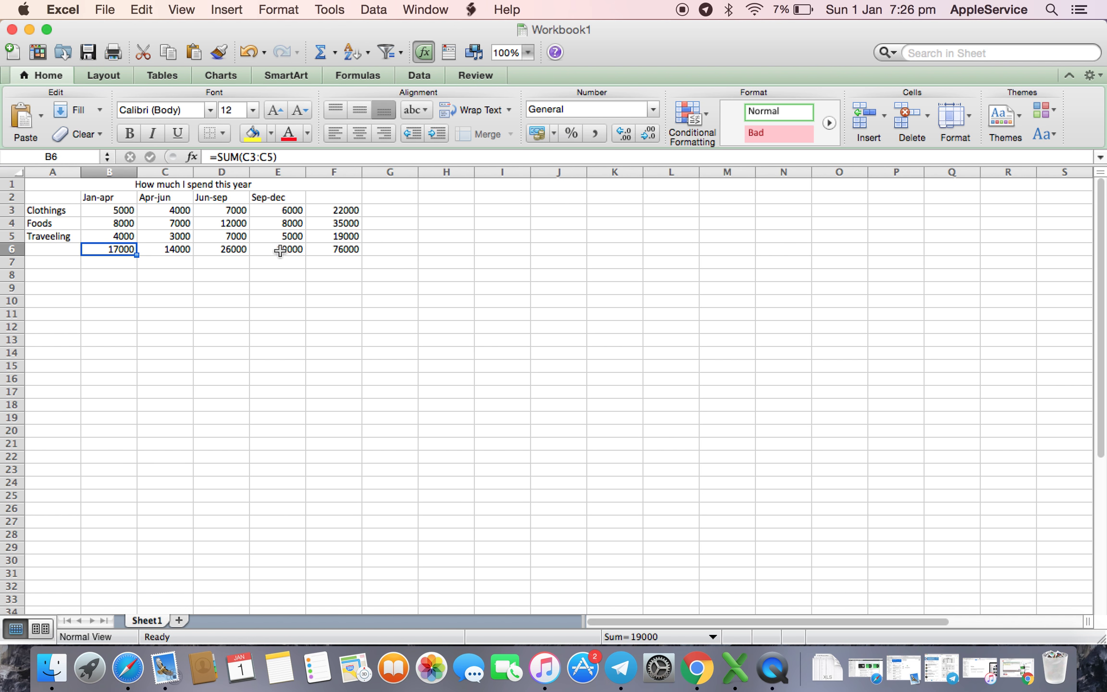
{"action": "key", "text": "Up"}
{"action": "key", "text": "Up"}
{"action": "key", "text": "Up"}
{"action": "key", "text": "Up"}
{"action": "key", "text": "Up"}
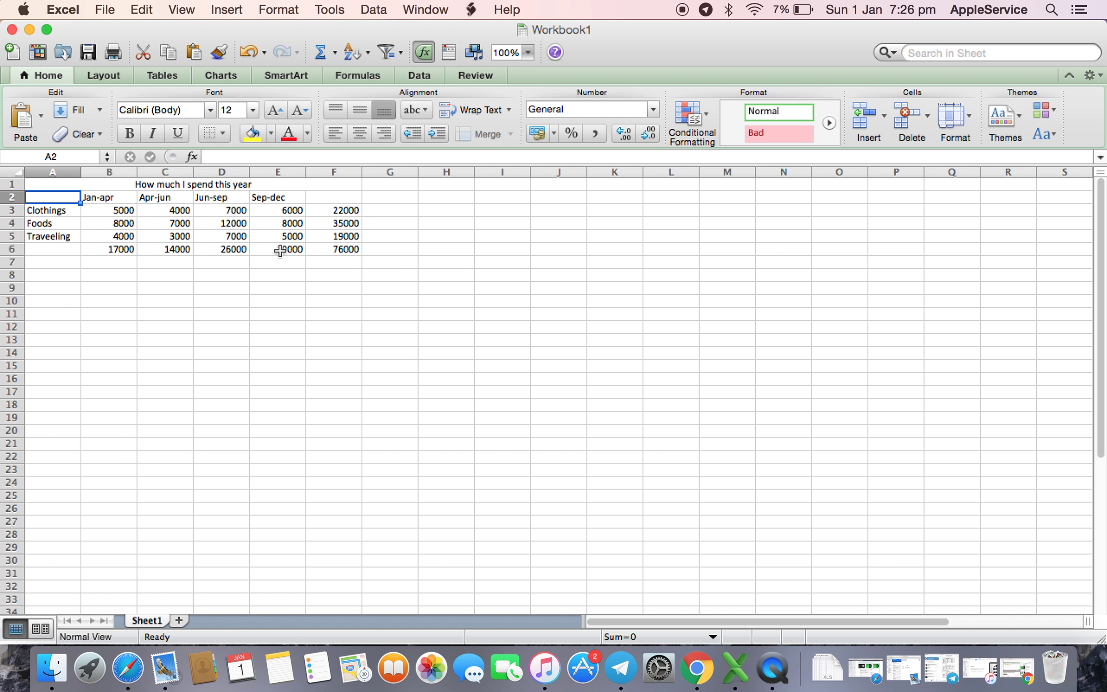
Fill the merged title cell with yellow
{"action": "left_click", "coordinate": [252, 132]}
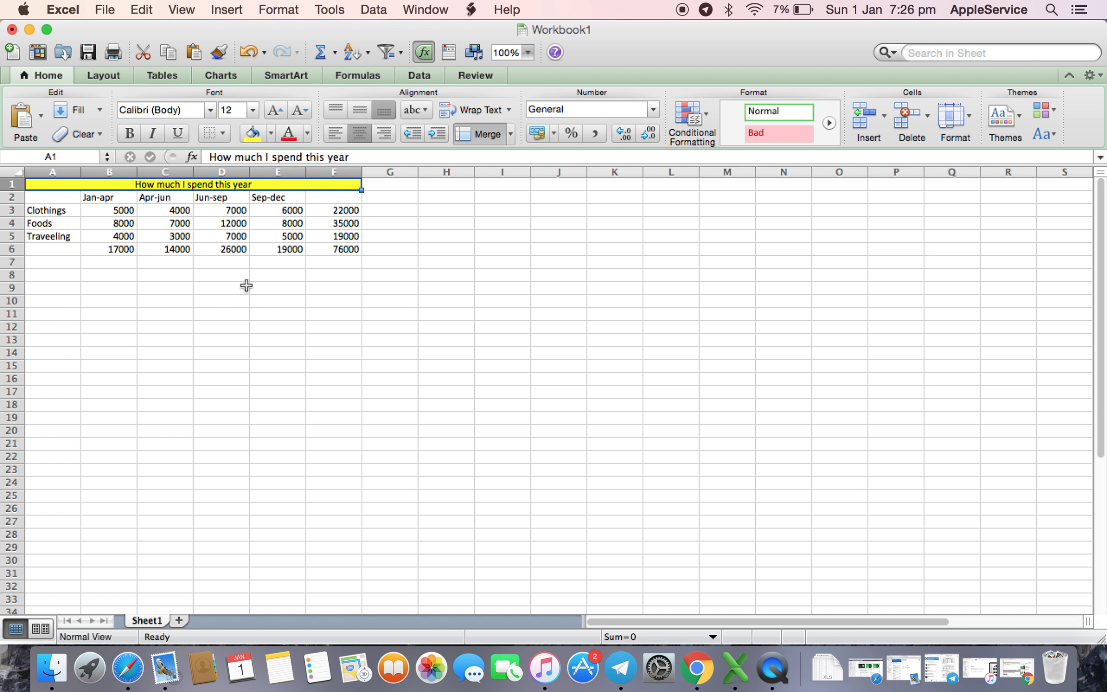
{"action": "key", "text": "Down"}
{"action": "key", "text": "Up"}
Apply All Borders to the whole table A1:F6
{"action": "key", "text": "shift+Down"}
{"action": "key", "text": "shift+Down"}
{"action": "key", "text": "shift+Down"}
{"action": "key", "text": "shift+Down"}
{"action": "key", "text": "shift+Down"}
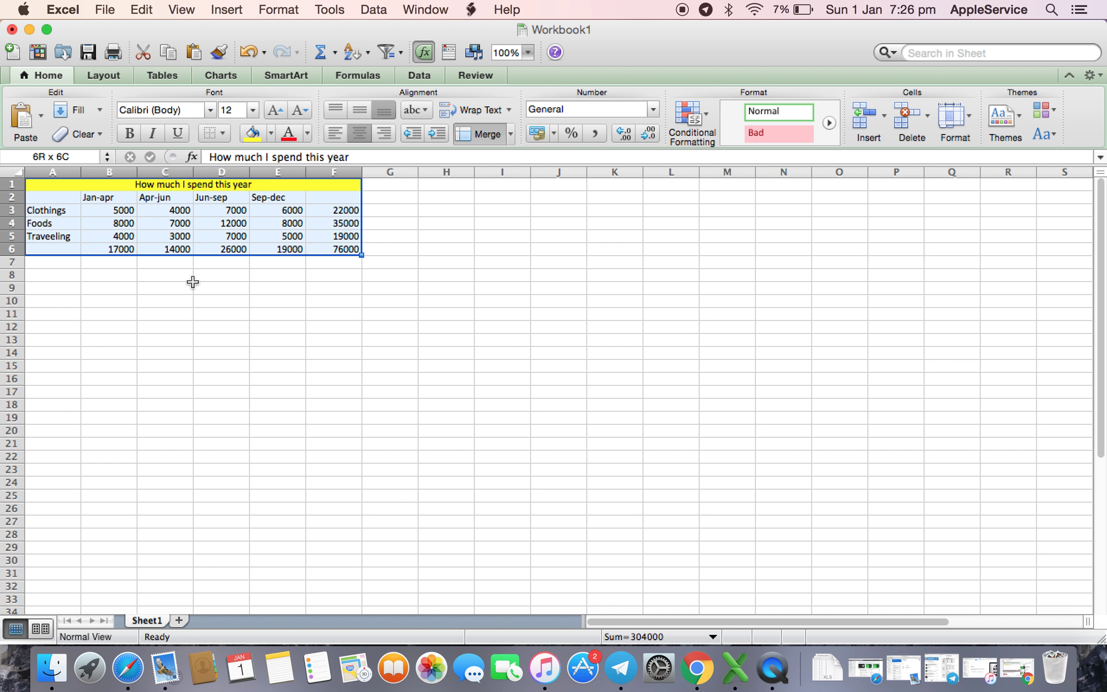
{"action": "left_click", "coordinate": [226, 132]}
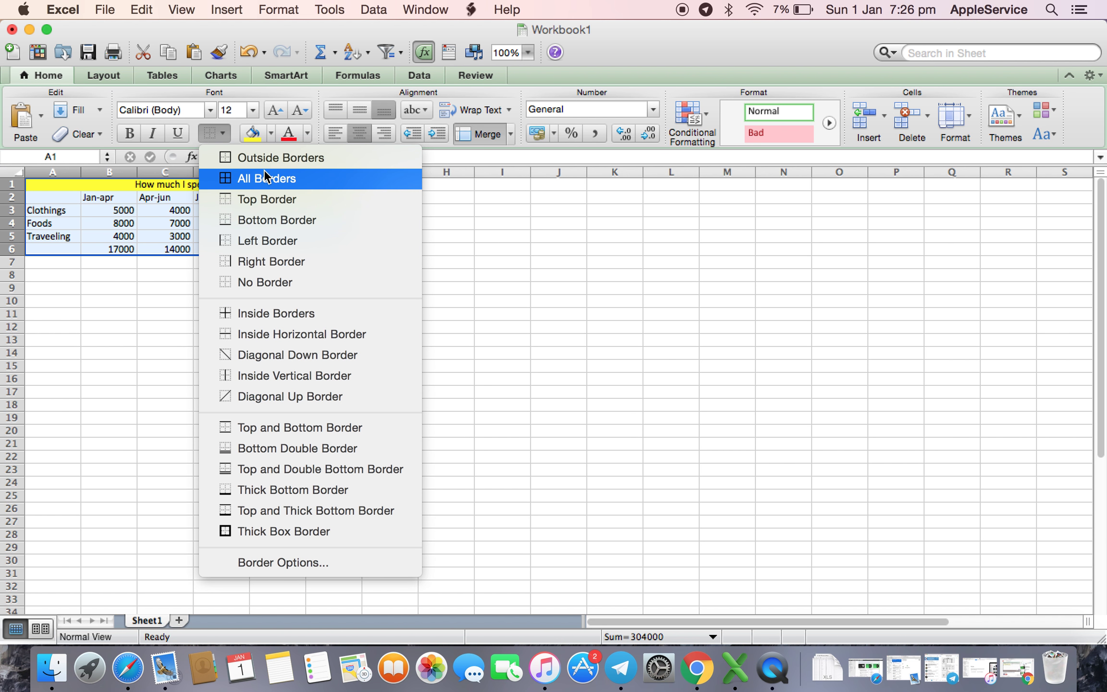
{"action": "left_click", "coordinate": [288, 178]}
{"action": "left_click", "coordinate": [283, 302]}
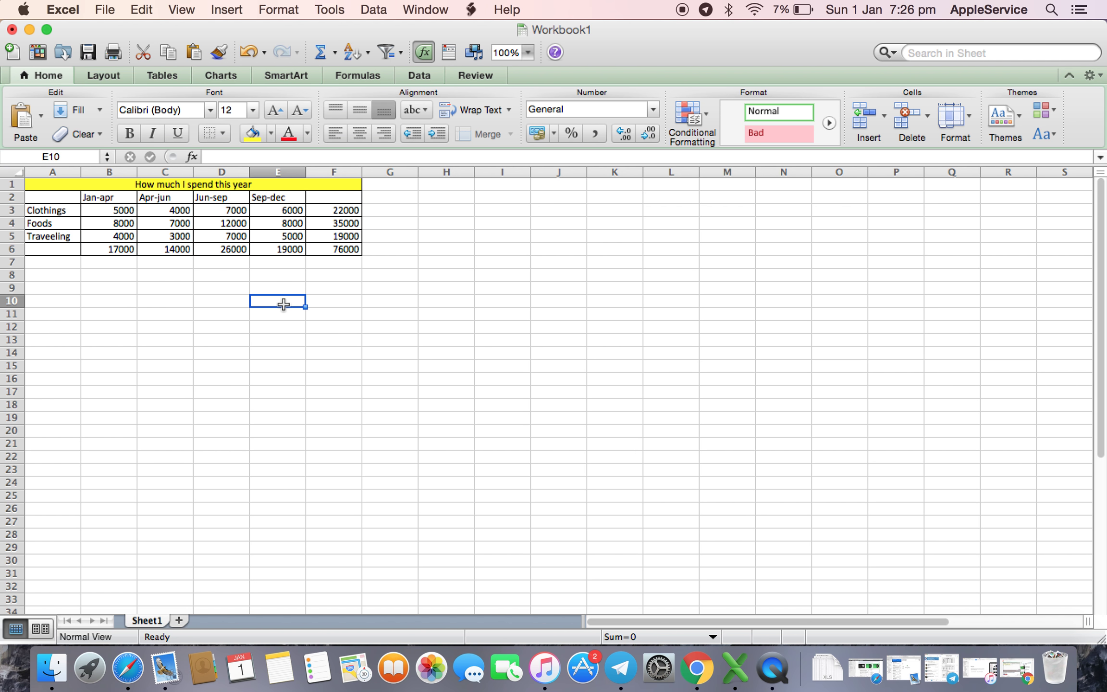
Insert a 2-D Clustered Column chart of the spending amounts in B3:E5
{"action": "key", "text": "Up"}
{"action": "key", "text": "Up"}
{"action": "key", "text": "Up"}
{"action": "key", "text": "Up"}
{"action": "key", "text": "Up"}
{"action": "key", "text": "Up"}
{"action": "key", "text": "Up"}
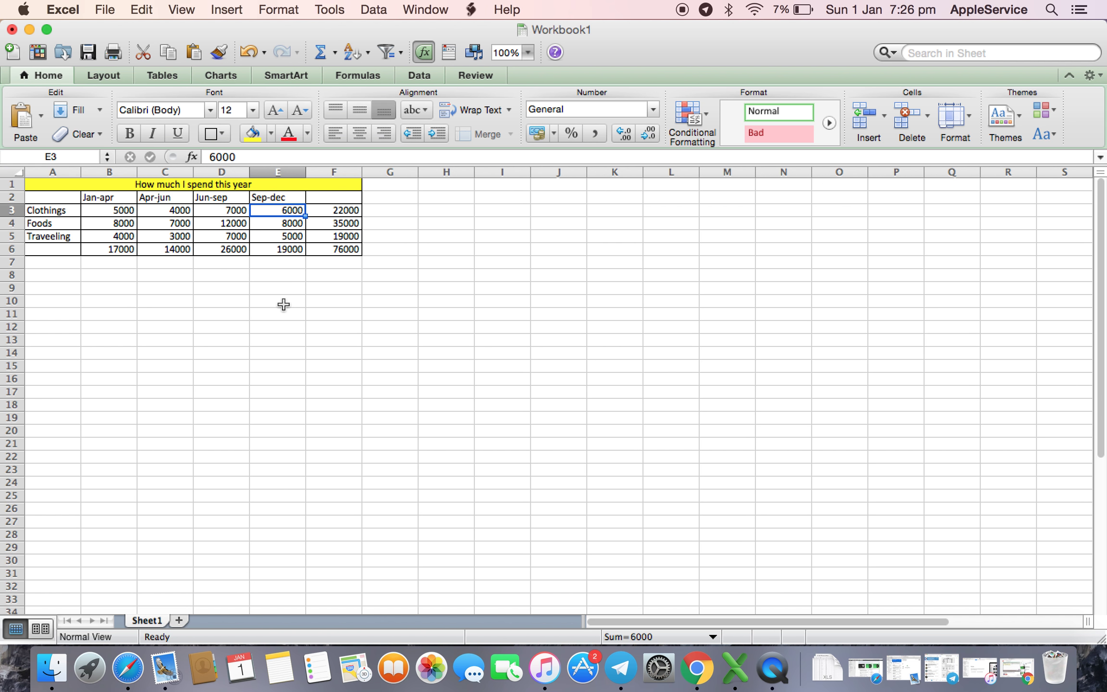
{"action": "key", "text": "Left"}
{"action": "key", "text": "Left"}
{"action": "key", "text": "shift+Down"}
{"action": "key", "text": "shift+Down"}
{"action": "key", "text": "shift+Right"}
{"action": "key", "text": "shift+Right"}
{"action": "key", "text": "shift+Right"}
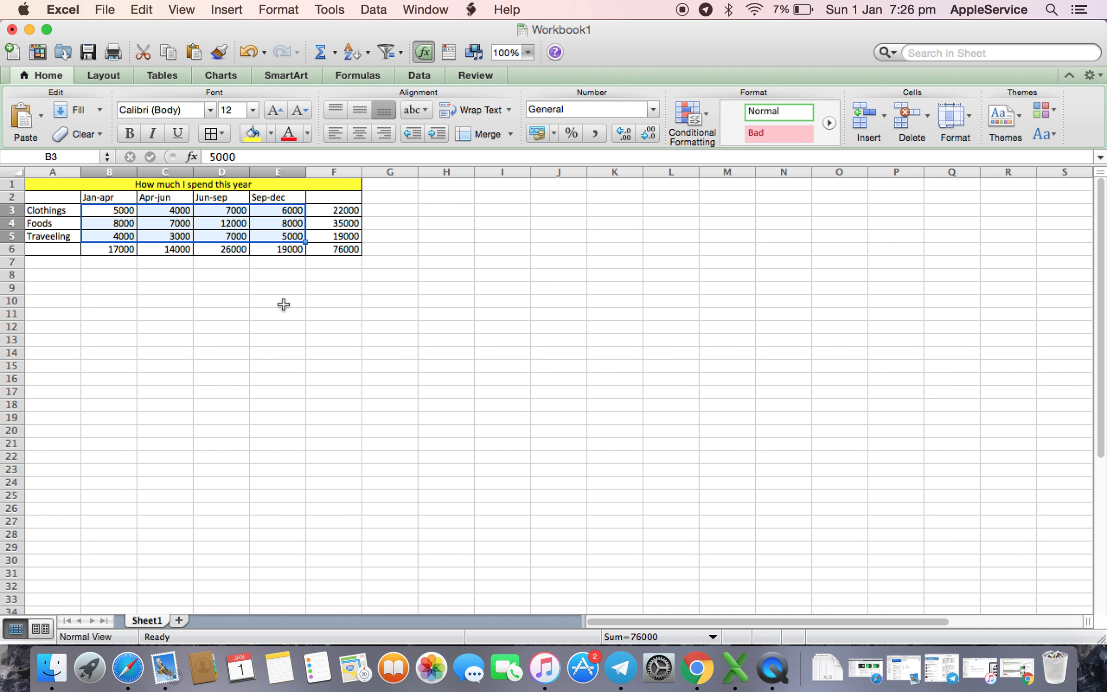
{"action": "left_click", "coordinate": [221, 75]}
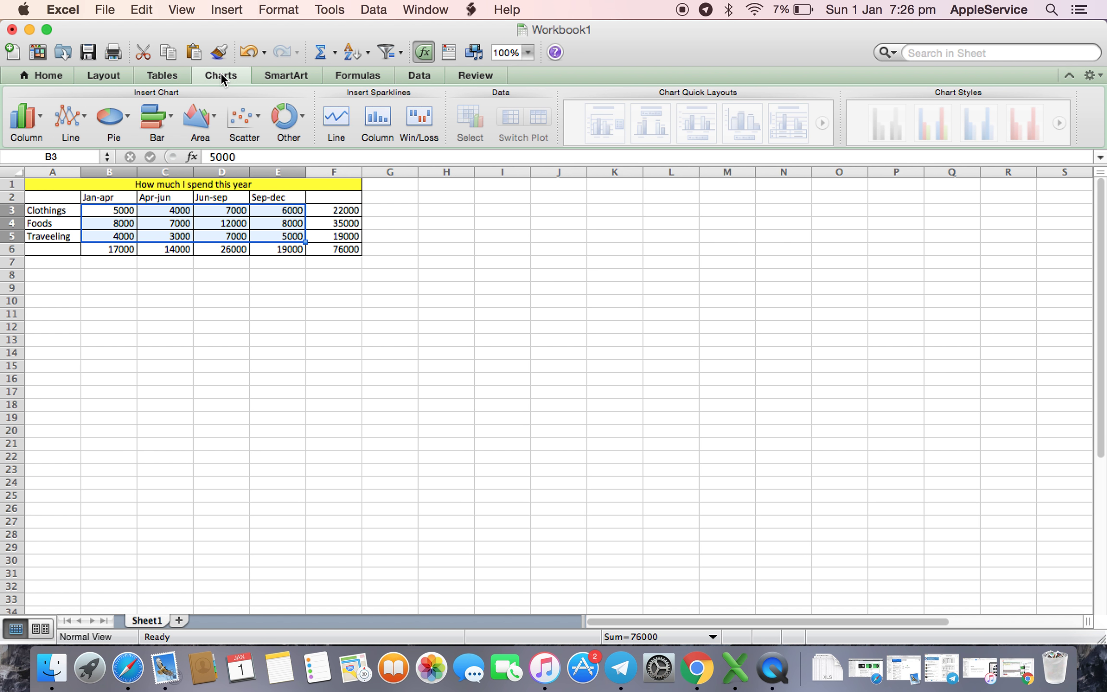
{"action": "left_click", "coordinate": [34, 117]}
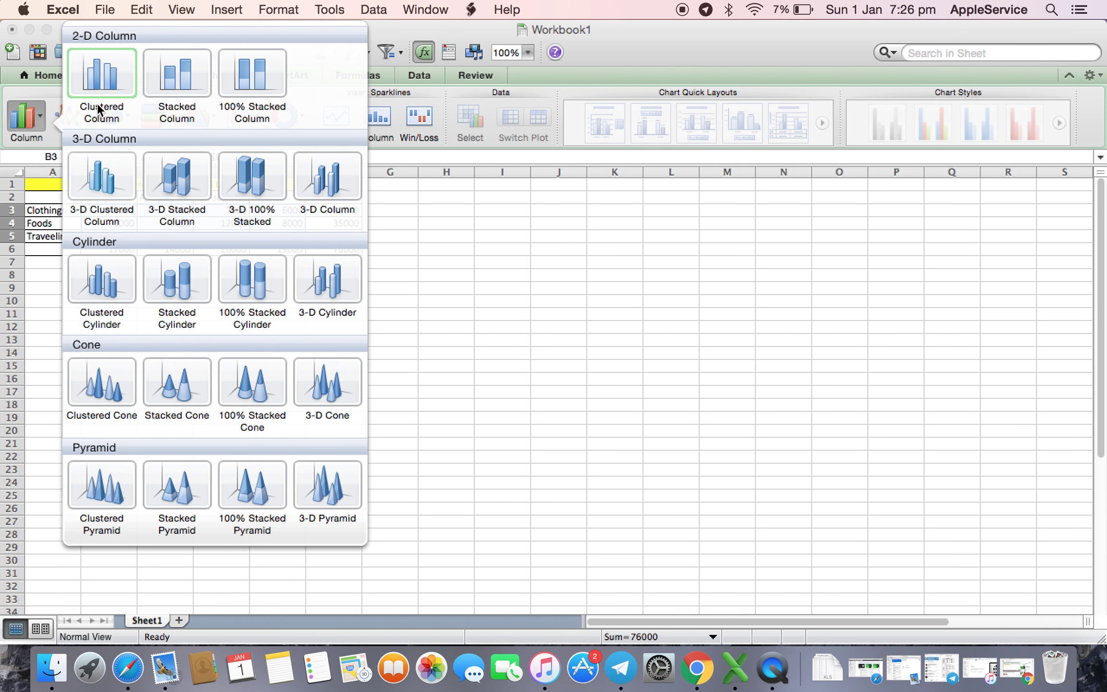
{"action": "left_click", "coordinate": [107, 89]}
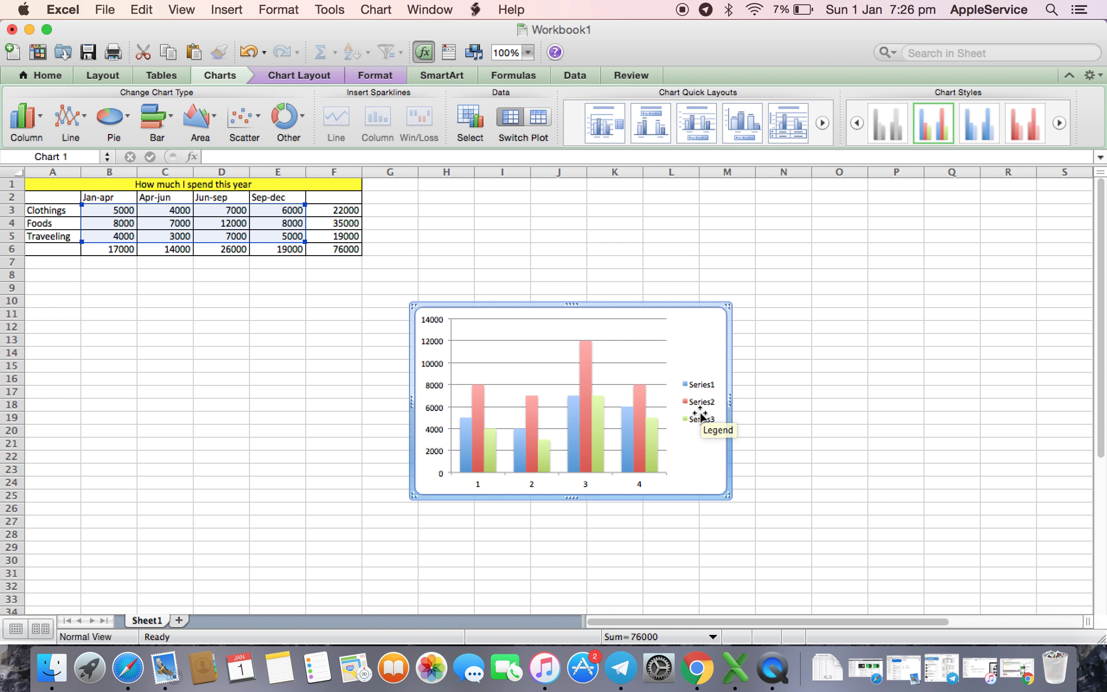
{"action": "mouse_move", "coordinate": [590, 344]}
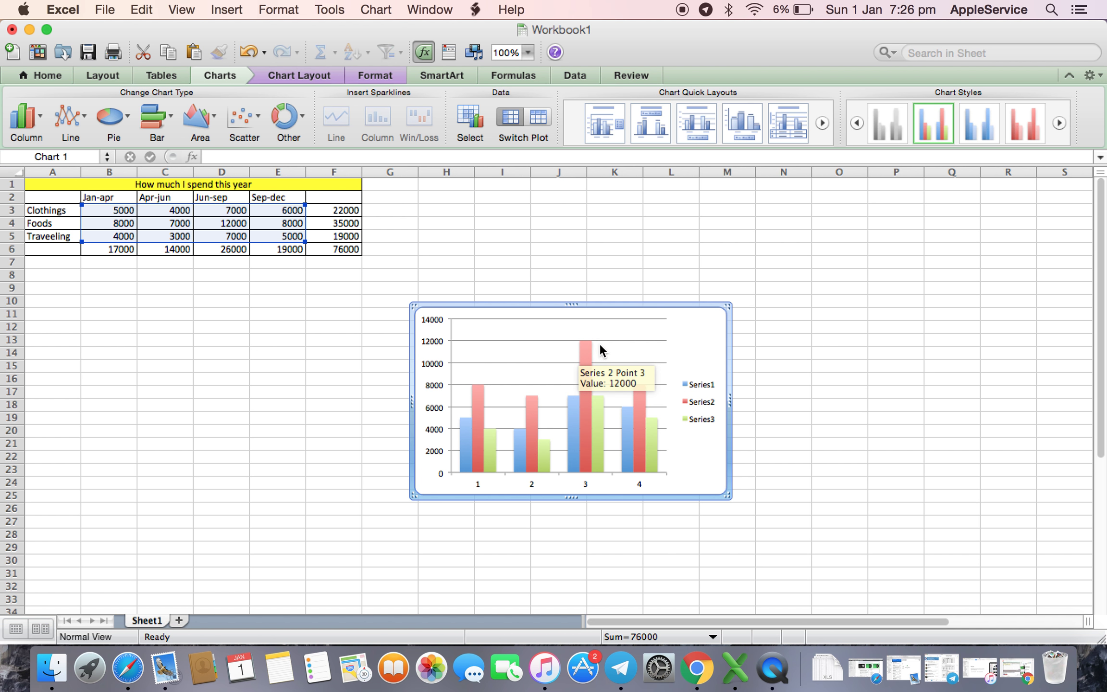
{"action": "mouse_move", "coordinate": [621, 420]}
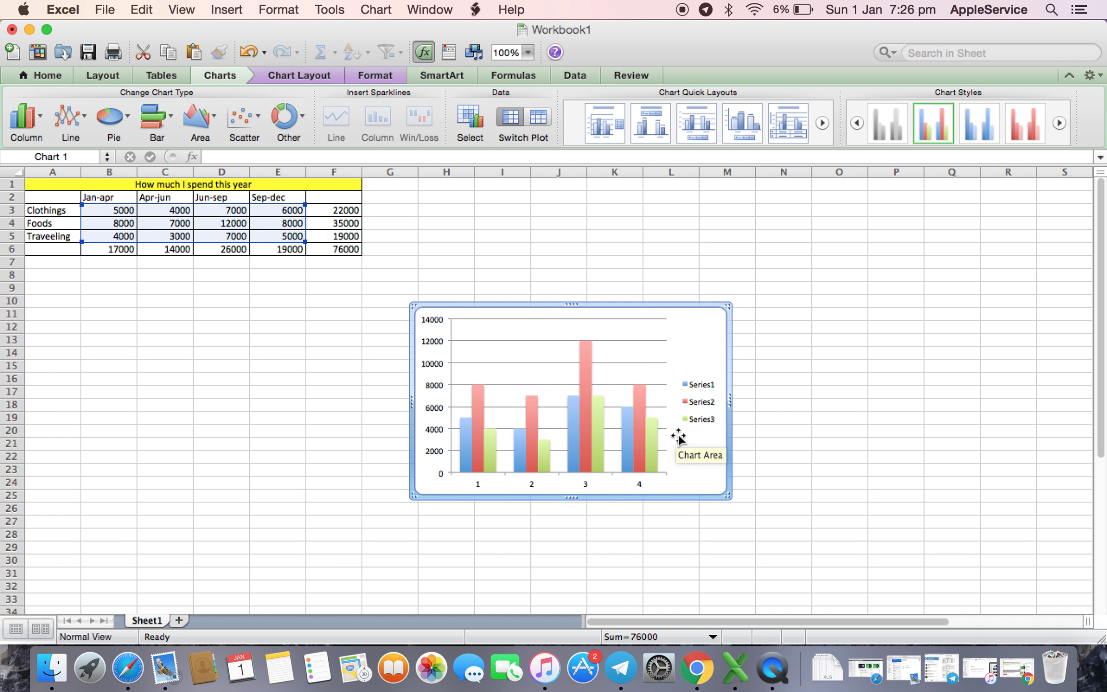
In Format Axis, set the chart's horizontal axis type to Text
{"action": "left_click", "coordinate": [478, 487]}
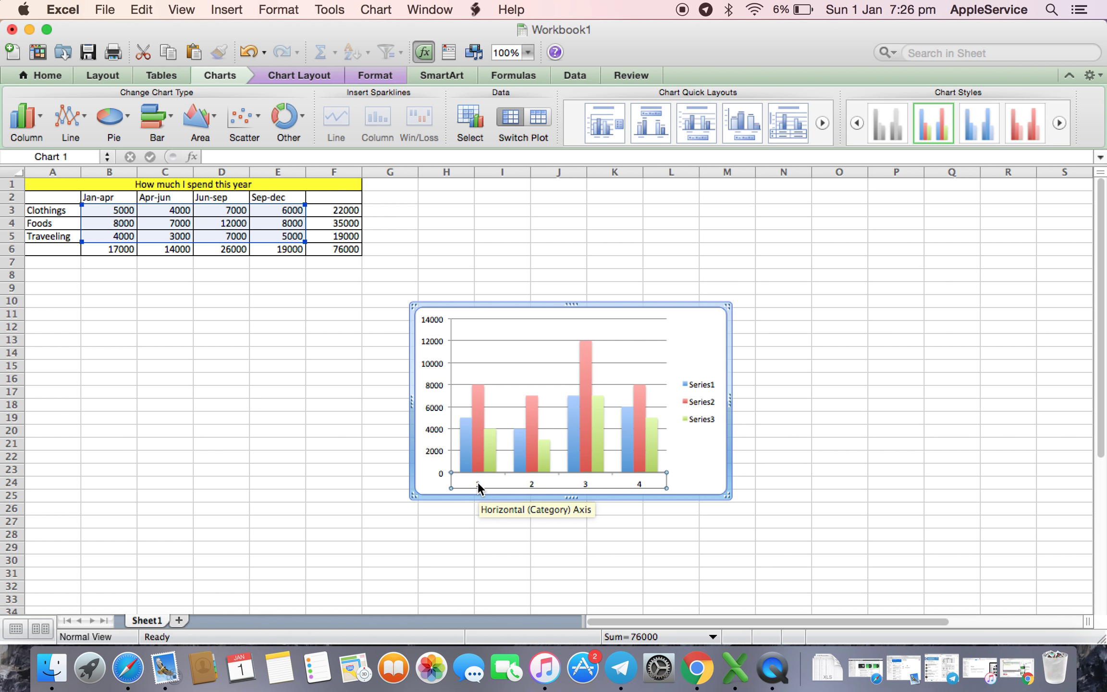
{"action": "double_click", "coordinate": [479, 486]}
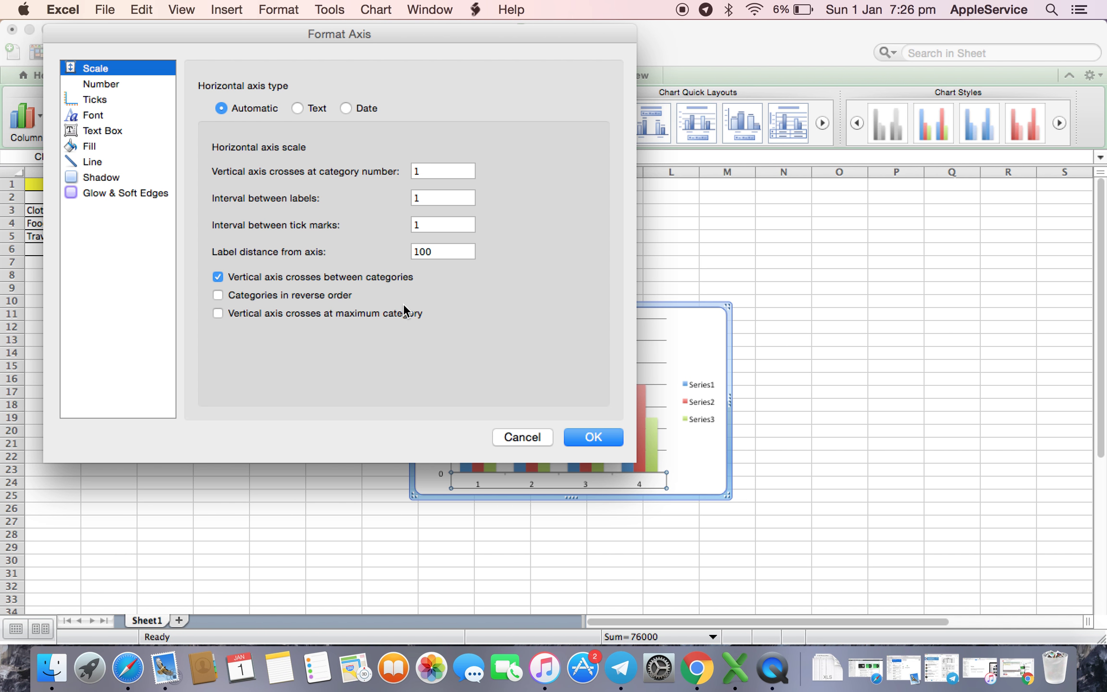
{"action": "left_click", "coordinate": [298, 109]}
{"action": "left_click", "coordinate": [578, 434]}
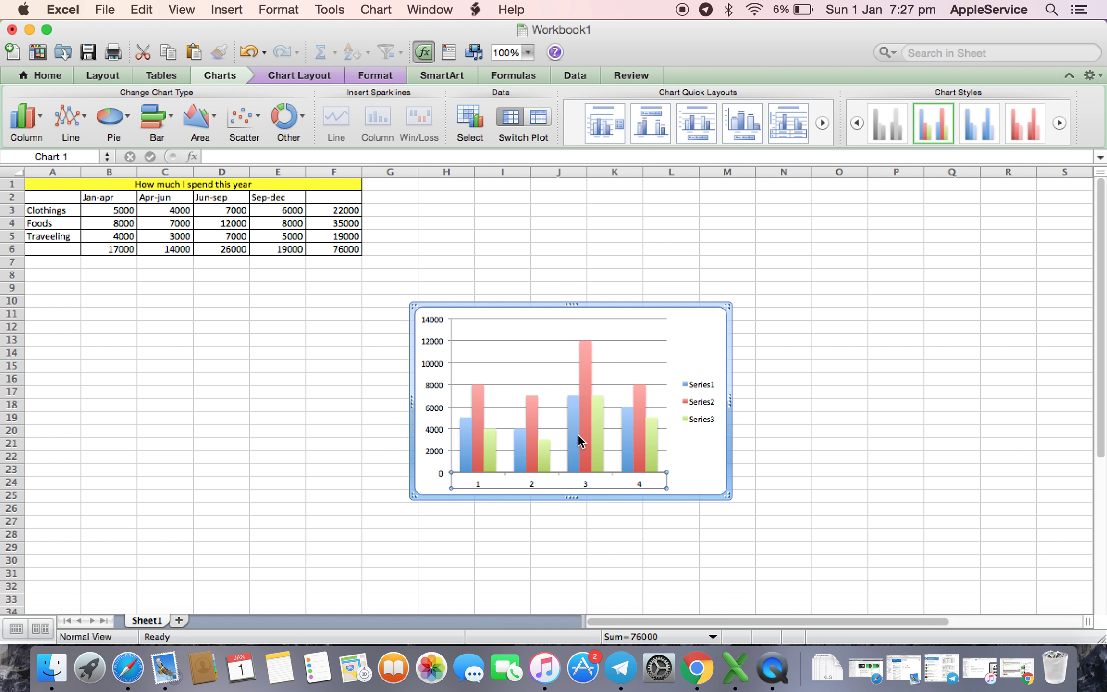
{"action": "left_click", "coordinate": [301, 312]}
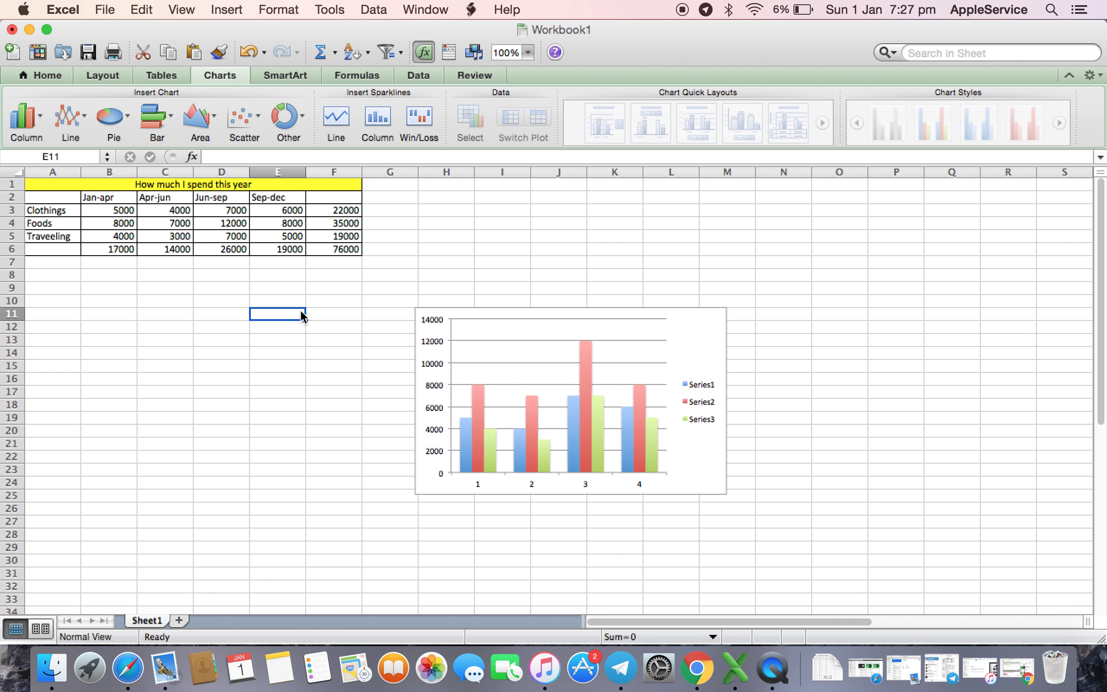